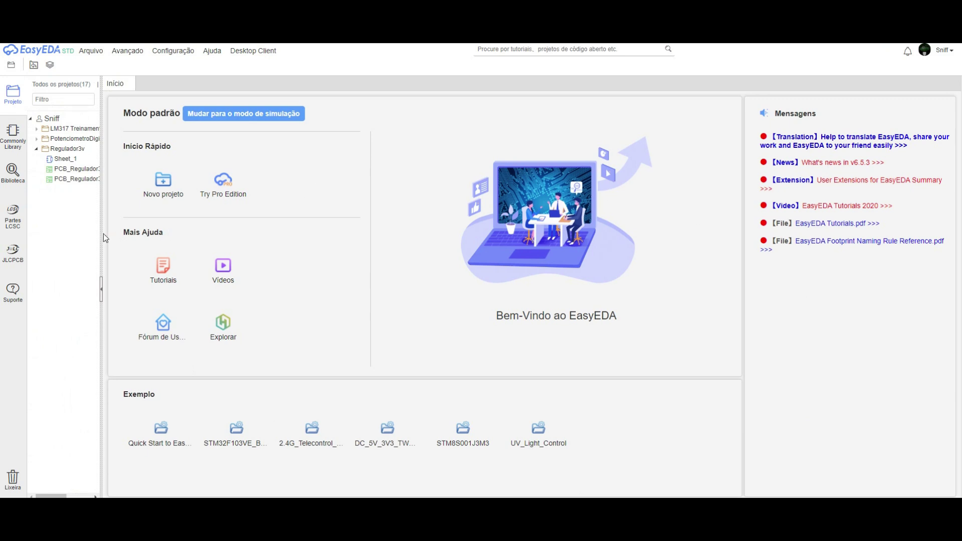
left_click(102, 287)
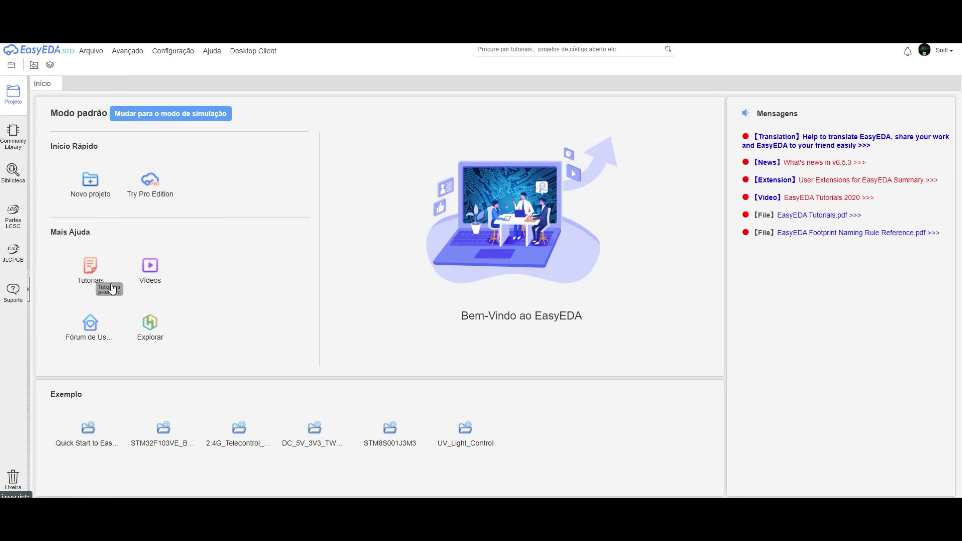
left_click(27, 290)
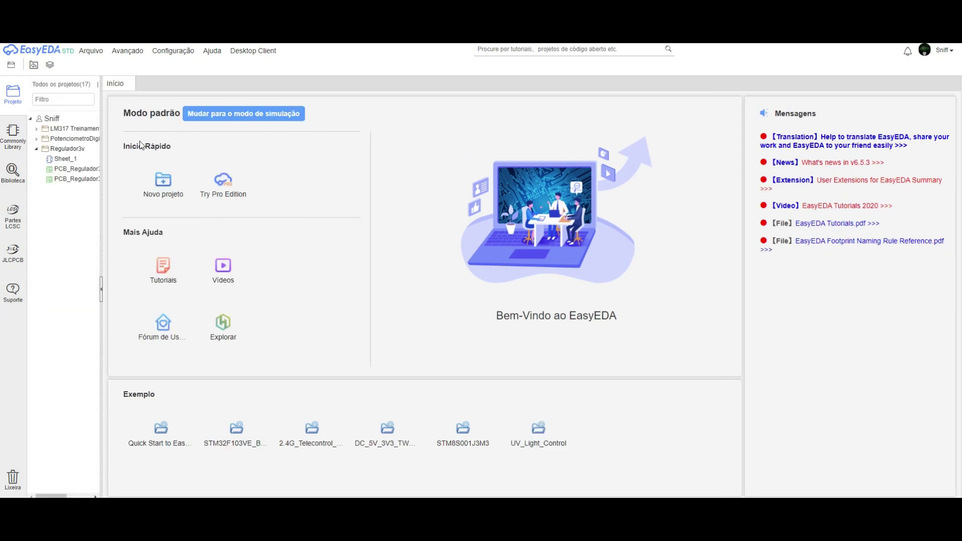
Create a new project titled LM317 with the description "Regulador de tensão".
left_click(91, 50)
mouse_move(95, 63)
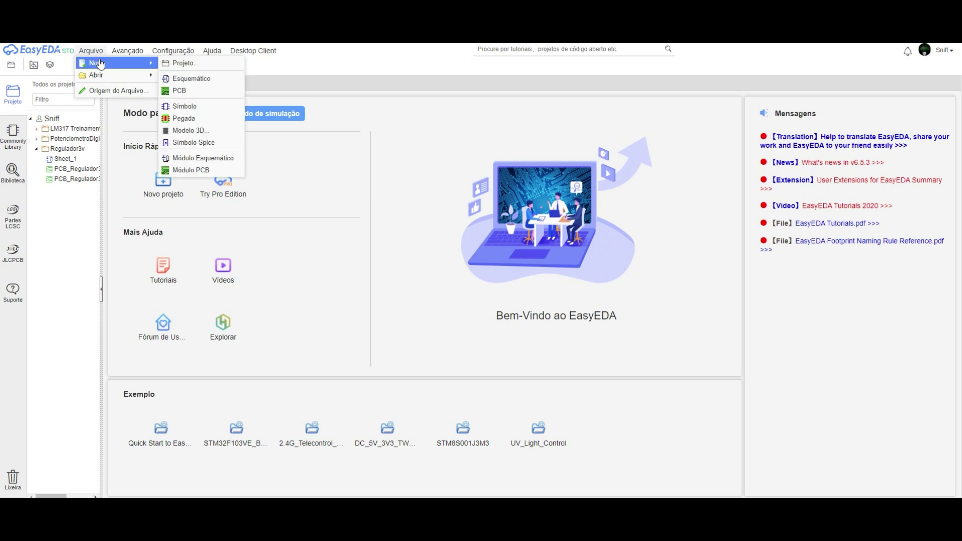
left_click(193, 64)
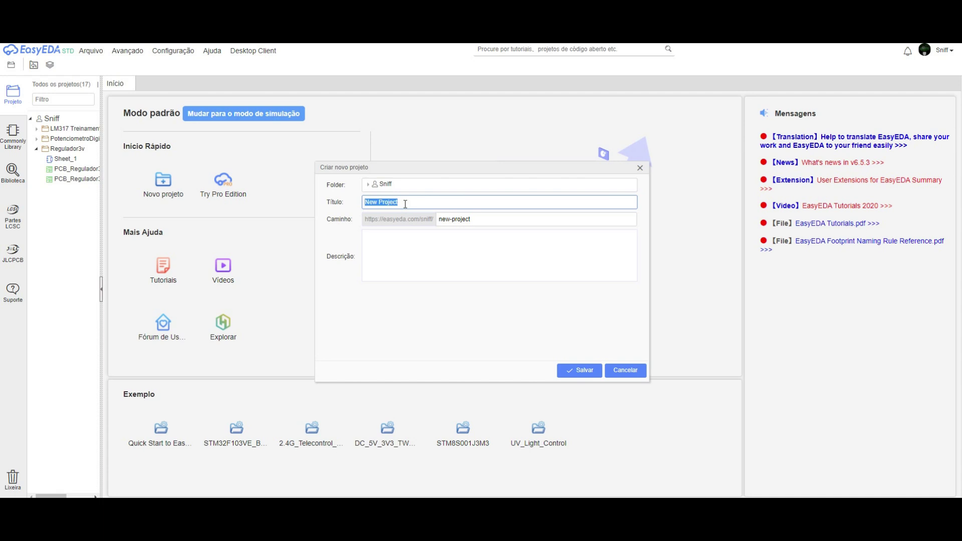
type("LM317")
left_click(398, 239)
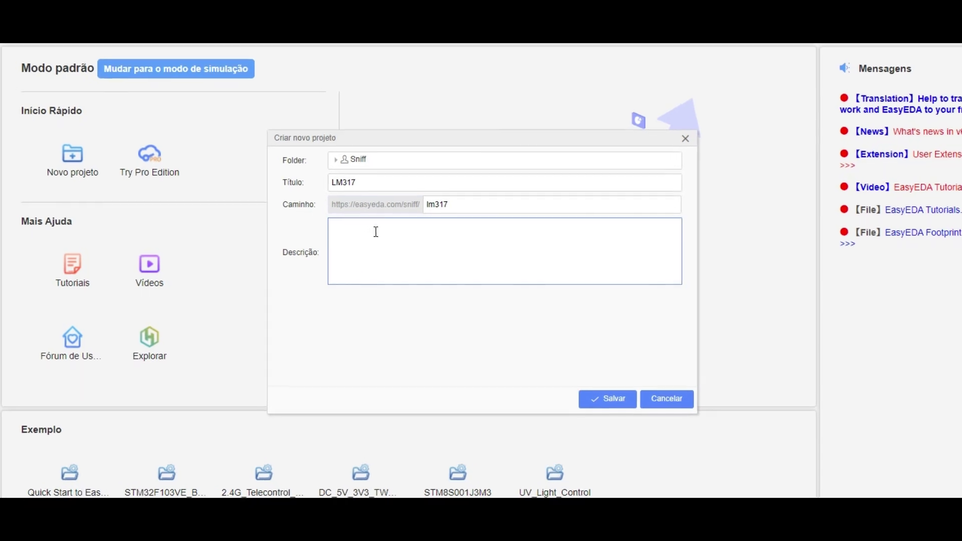
type("Regulador d")
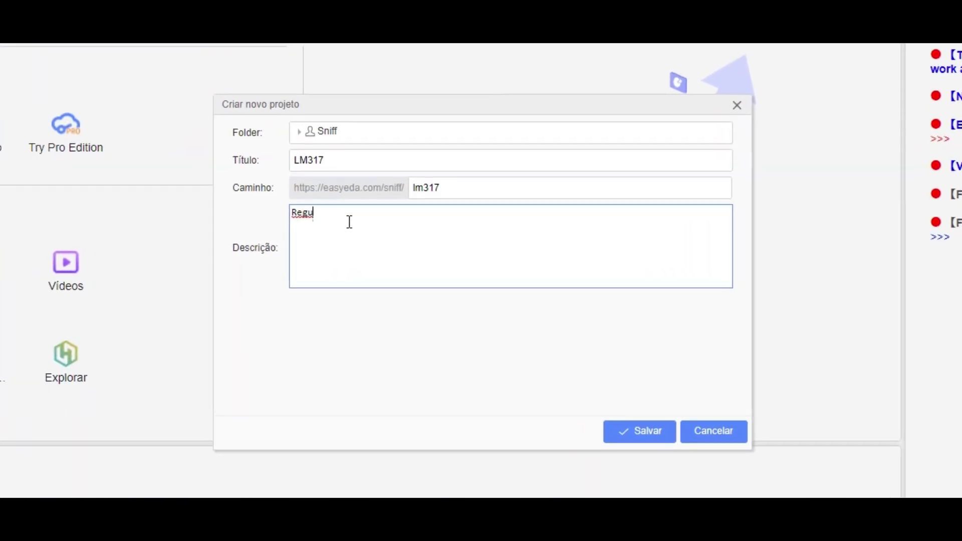
type("e tensão")
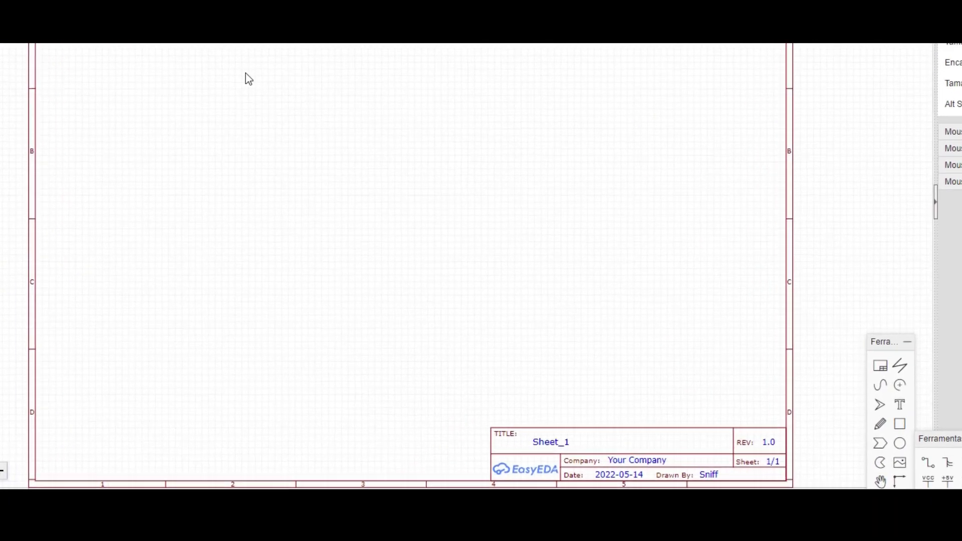
Fill in the sheet's title block with the title EasyEDA LM317, the company CET and the author's full name.
double_click(534, 429)
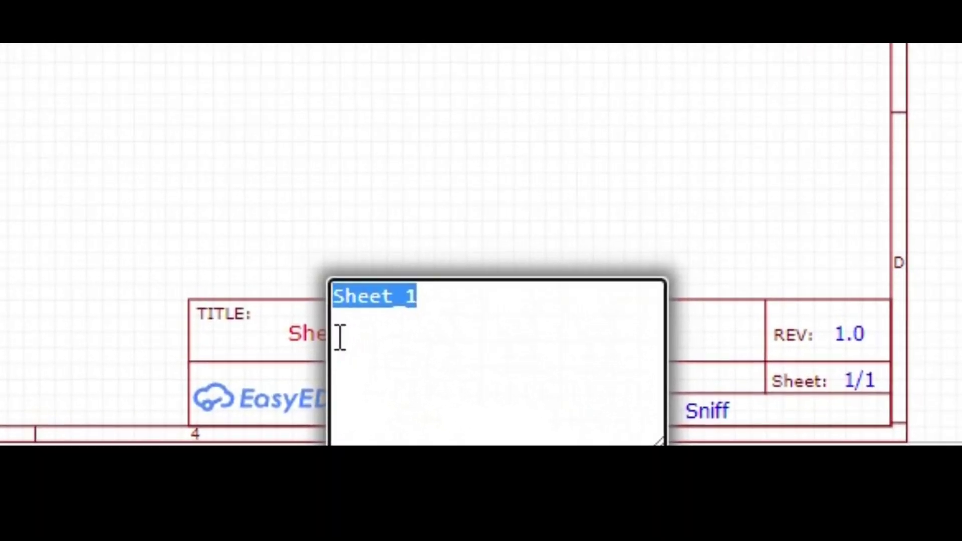
type("EasyEDA LM317")
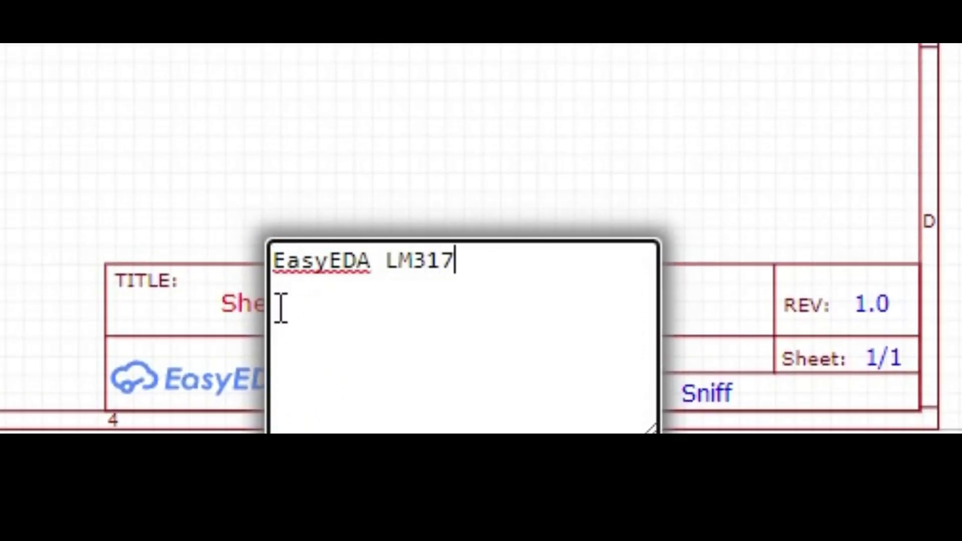
key("Return")
double_click(451, 357)
type("CET")
key("Return")
double_click(709, 392)
type("Daniel Scherer")
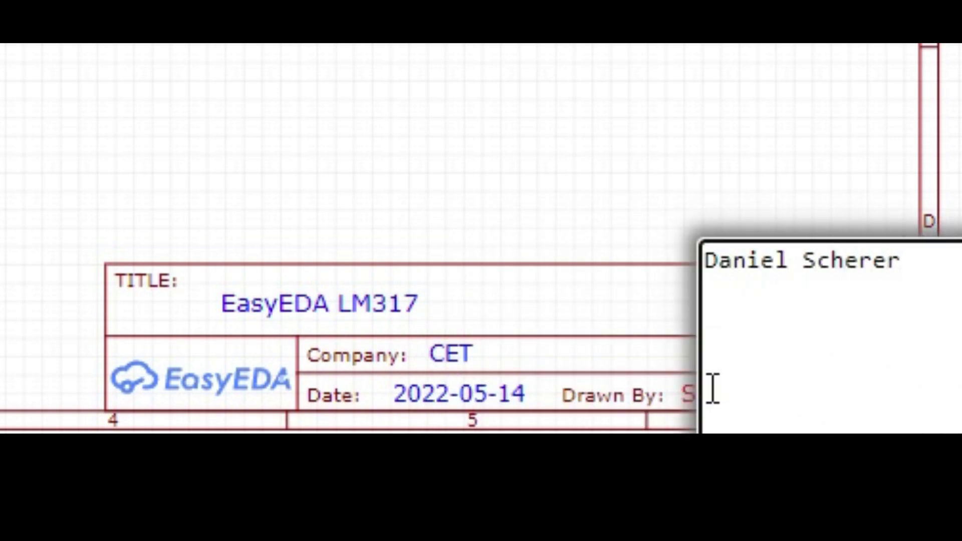
key("Return")
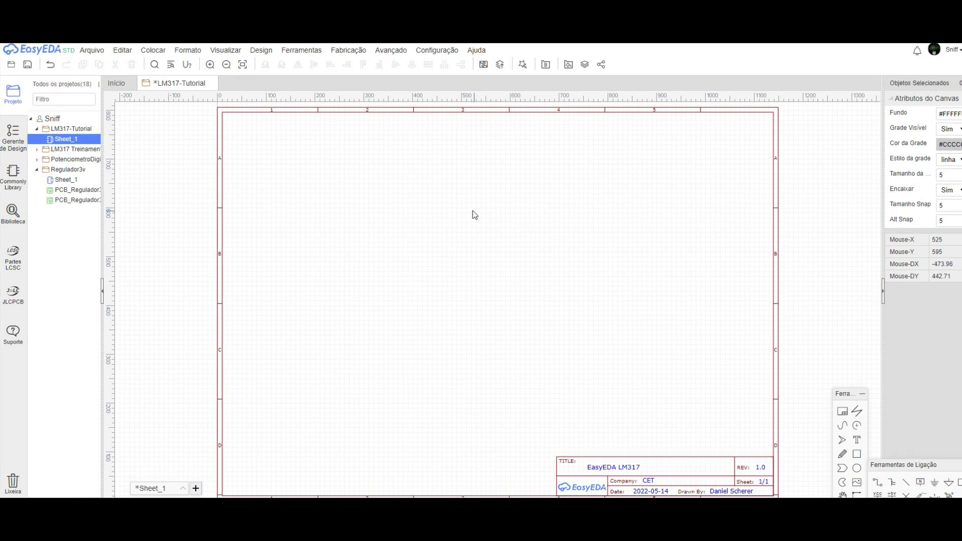
Place two CONN-TH_2P-P5.00 connectors from the common library side by side, well apart, on the sheet.
left_click(23, 192)
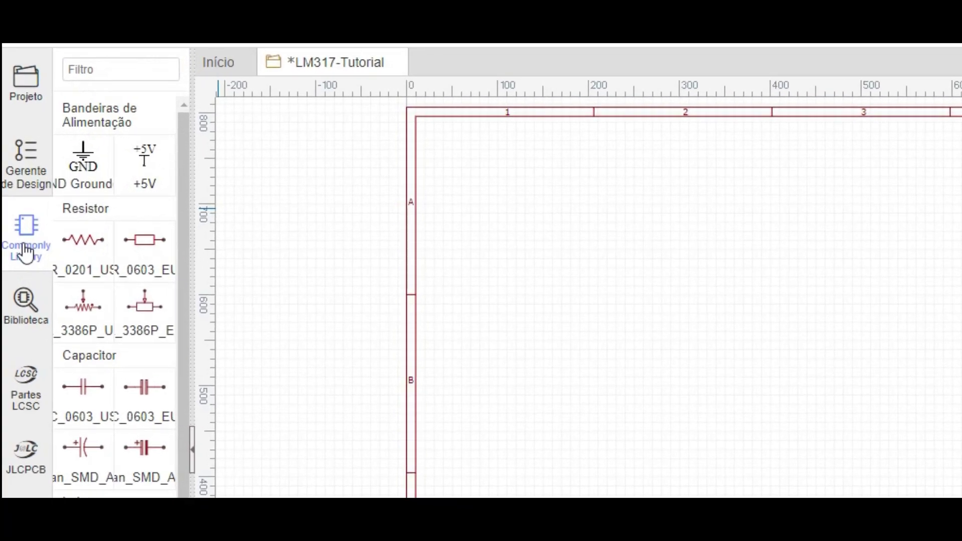
scroll(143, 456, "down", 5)
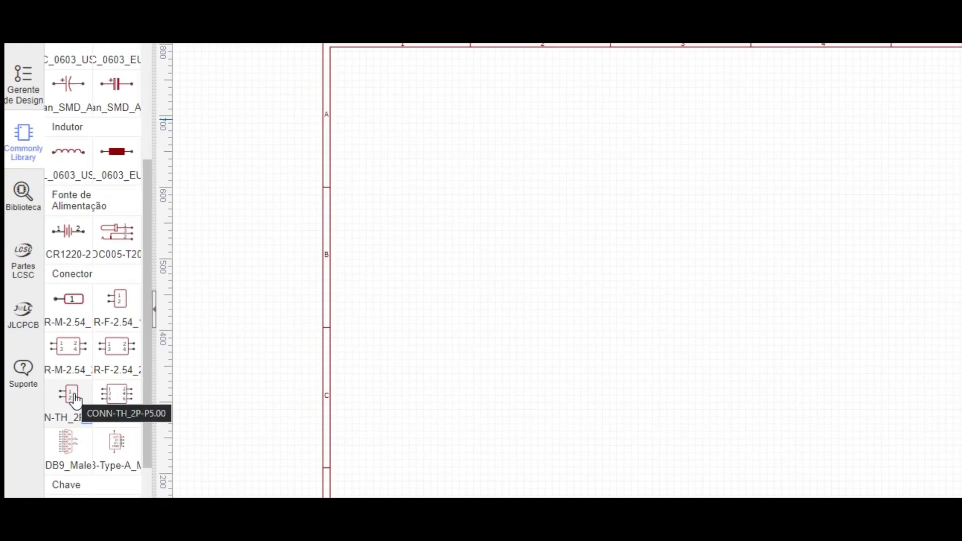
left_click(73, 387)
left_click(502, 223)
left_click(827, 225)
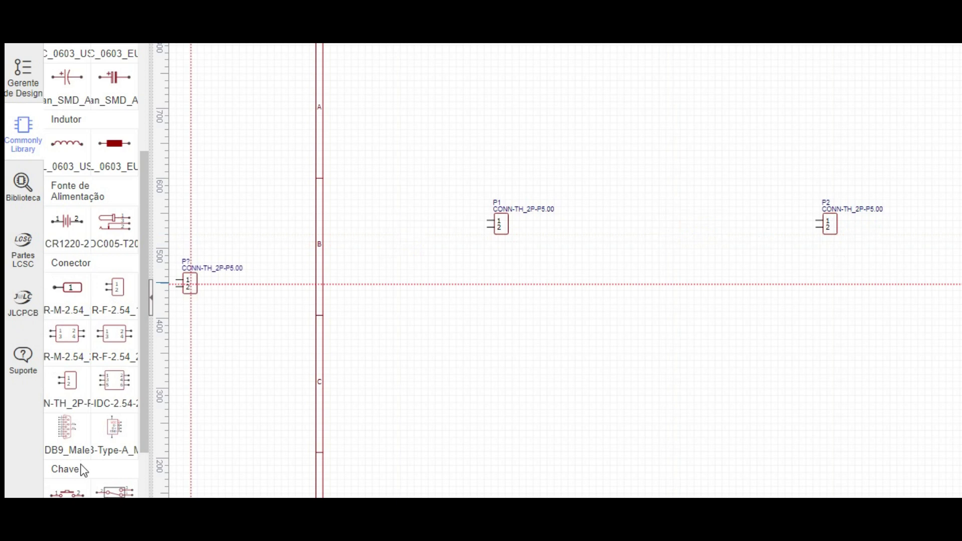
scroll(84, 470, "up", 5)
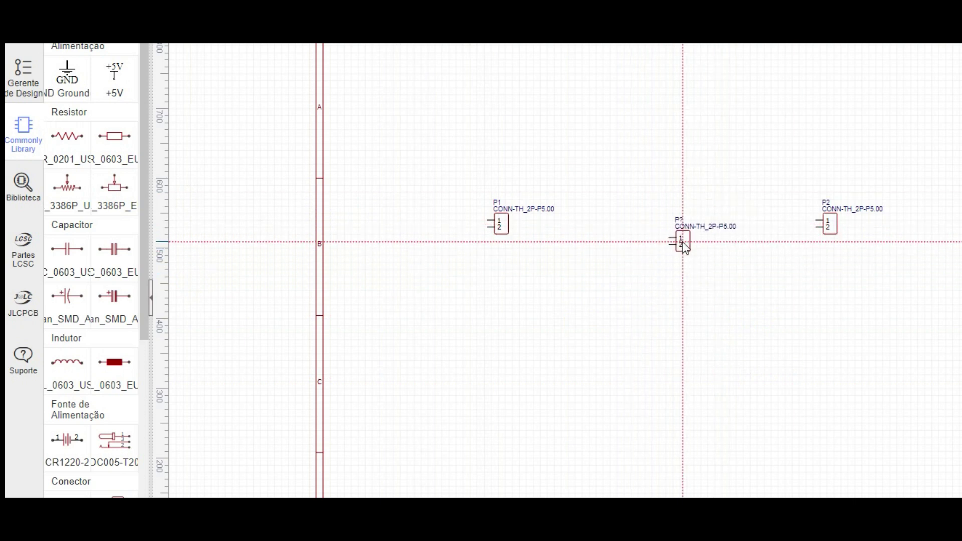
key("Escape")
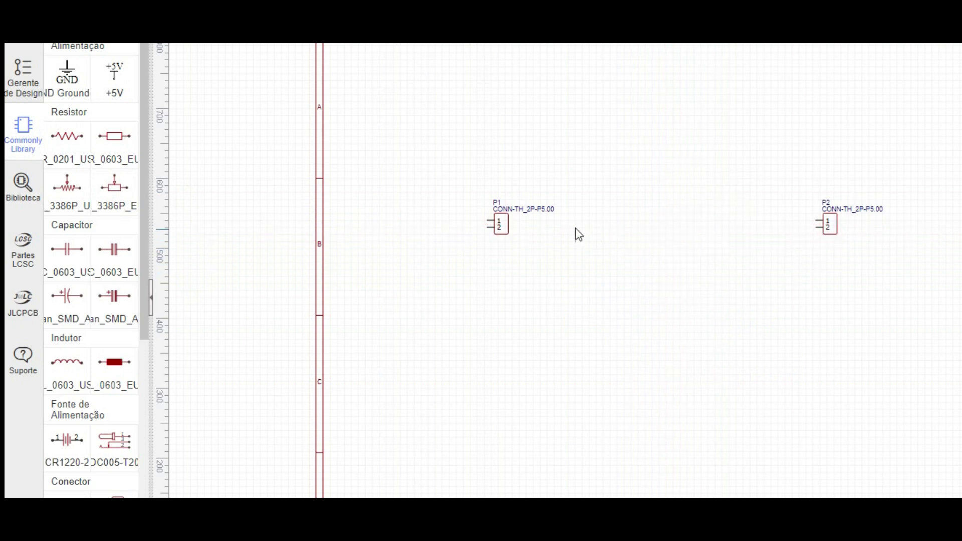
Rename connector P1 as EntradaDC without its part-name label, and set the name directly above the symbol.
key("Delete")
double_click(497, 205)
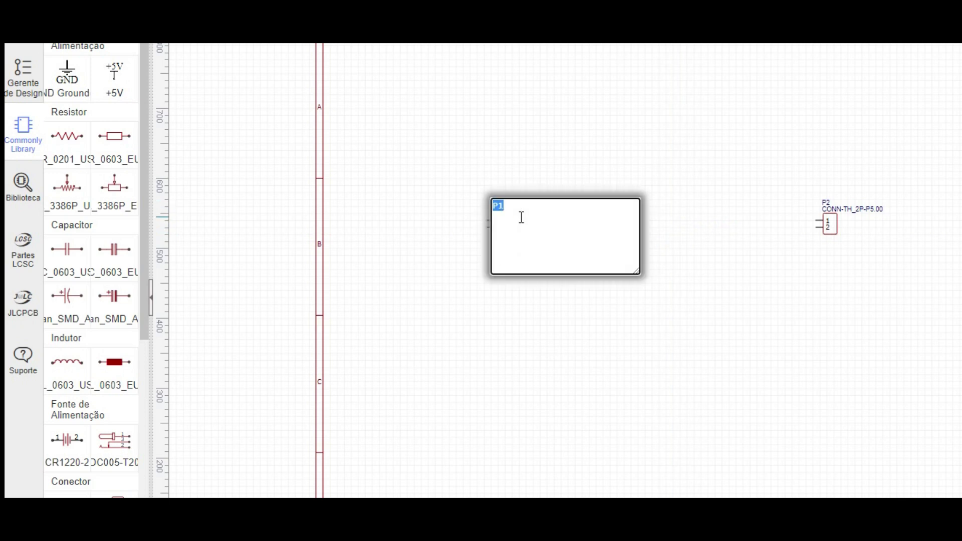
type("EntradaDC")
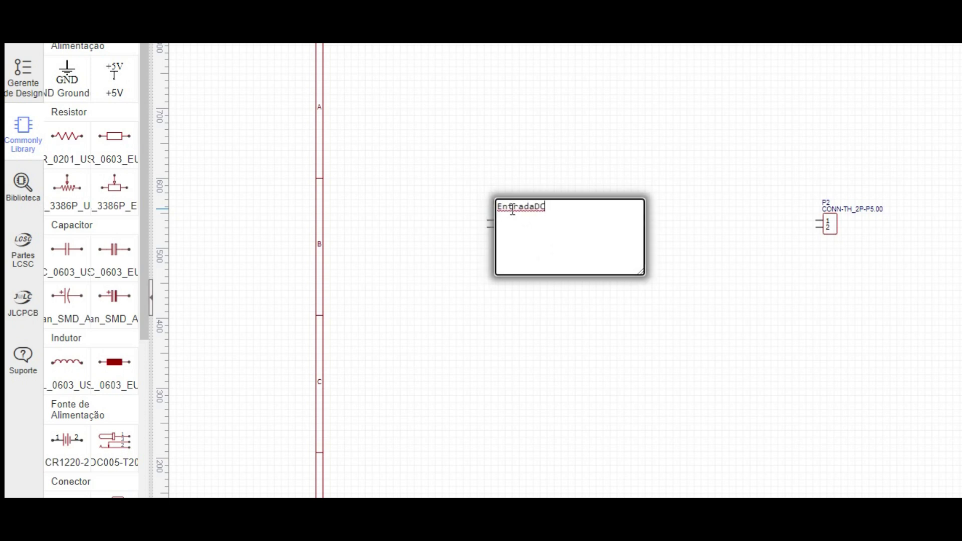
left_click(482, 210)
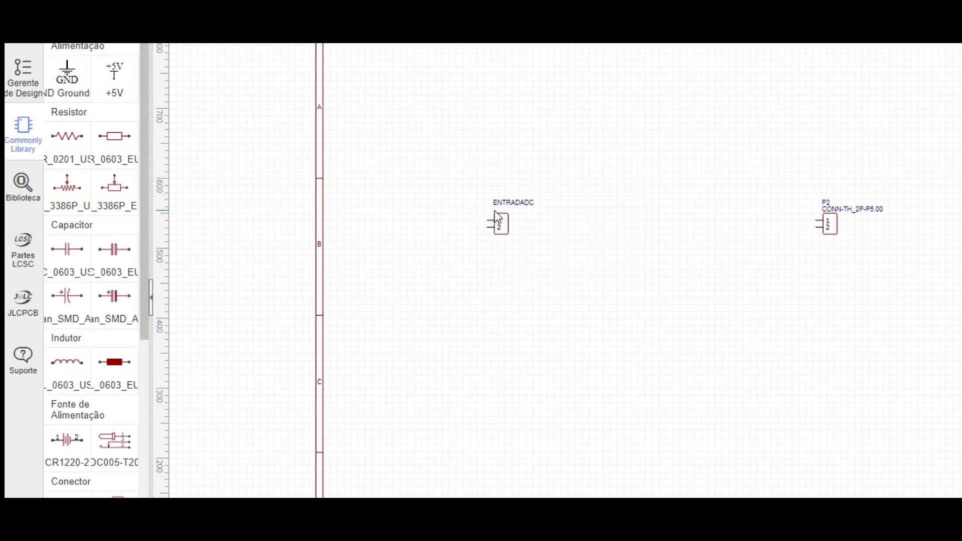
left_click_drag(503, 207, 496, 212)
Rename connector P2 as SAIDA, leaving it without its part-name label.
left_click(827, 205)
double_click(828, 209)
type("S")
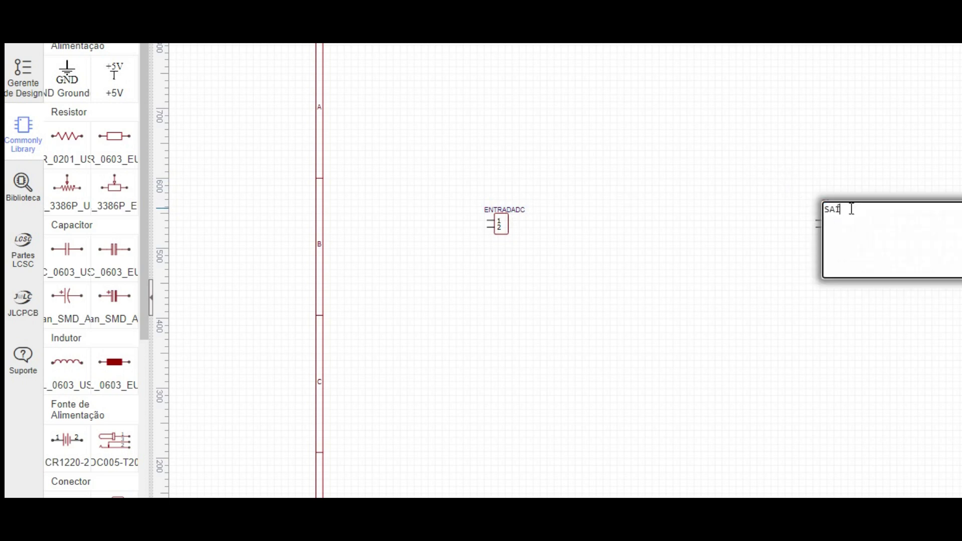
type("AI")
key("Escape")
double_click(834, 226)
type("SAIDA")
key("Return")
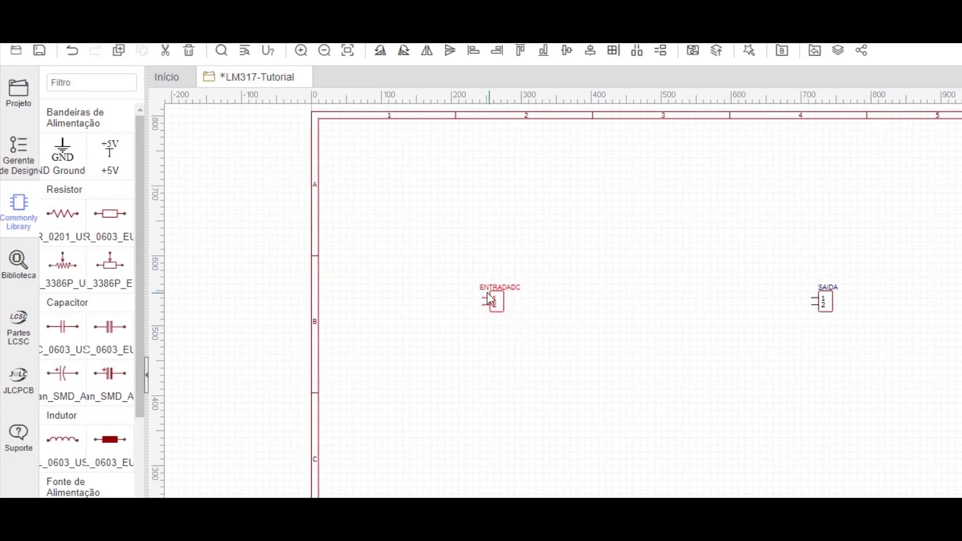
Rotate the EntradaDC connector through a full turn in 90° increments.
key("space")
key("space")
key("space")
key("space")
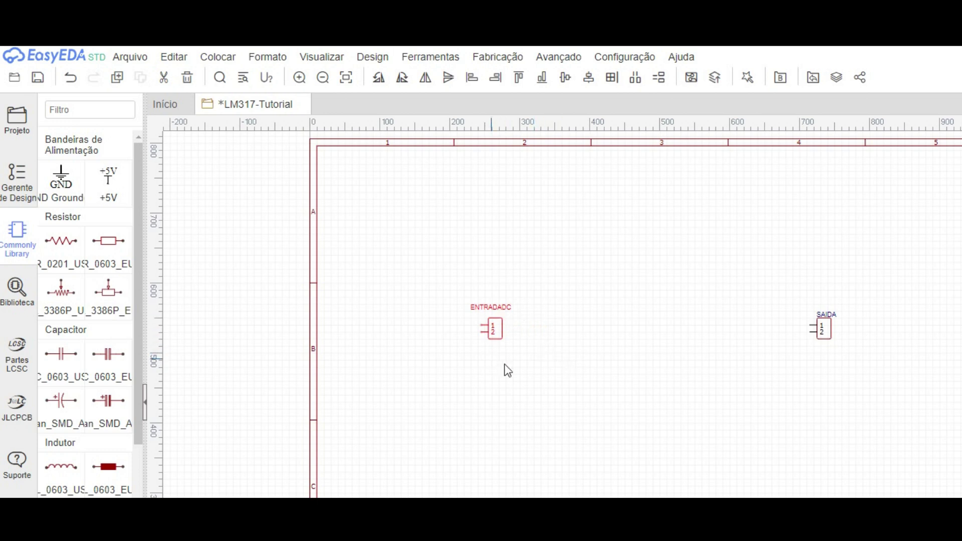
Move the EntradaDC connector closer to SAIDA and flip it horizontally so its pins face the SAIDA connector.
left_click_drag(496, 326, 551, 330)
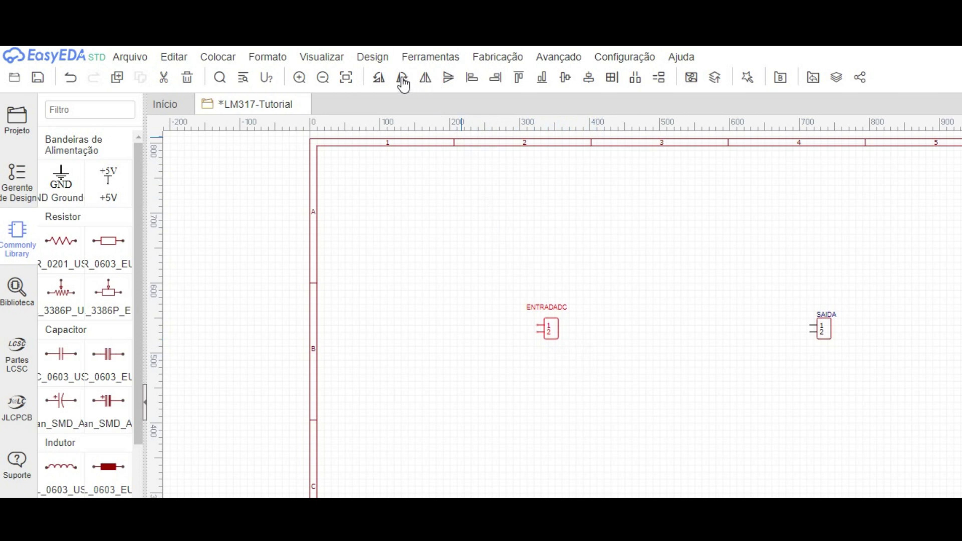
left_click(378, 79)
left_click(396, 84)
left_click(425, 79)
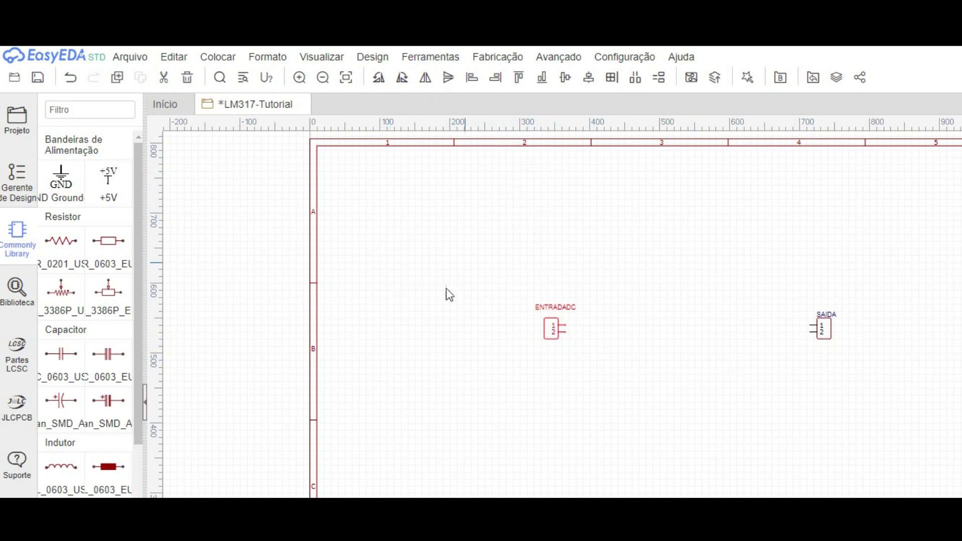
Place one LM317(SOT-223) regulator between the two connectors, aligning it roughly level with them.
scroll(116, 411, "down", 6)
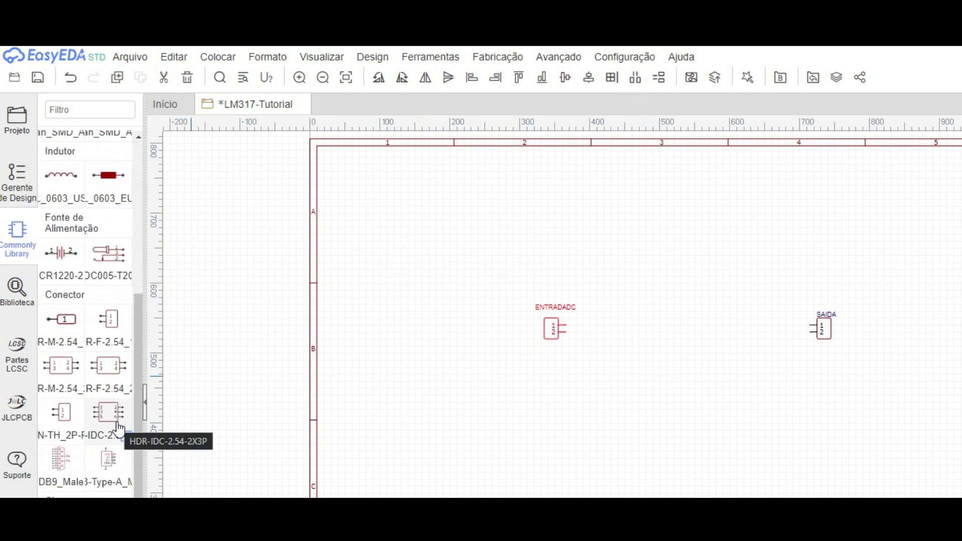
scroll(119, 429, "down", 4)
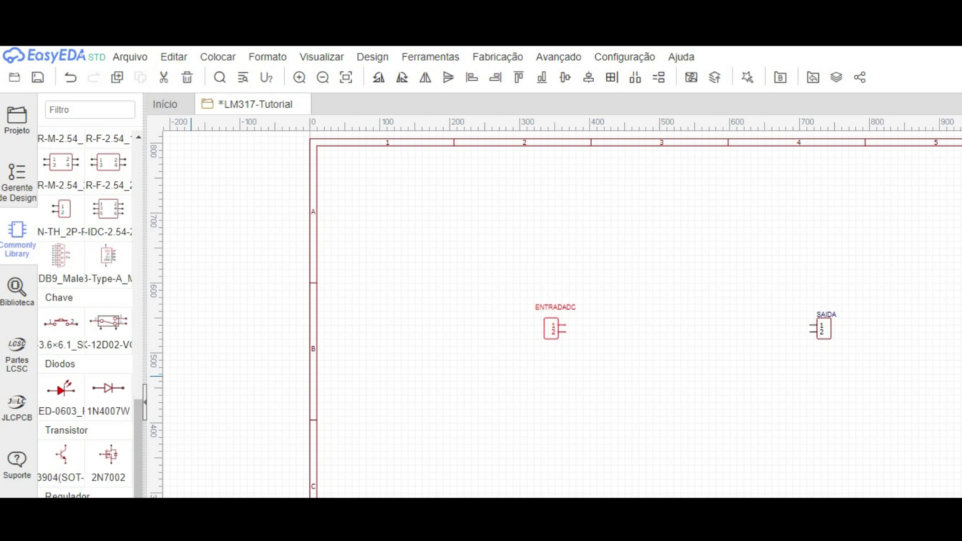
left_click(61, 497)
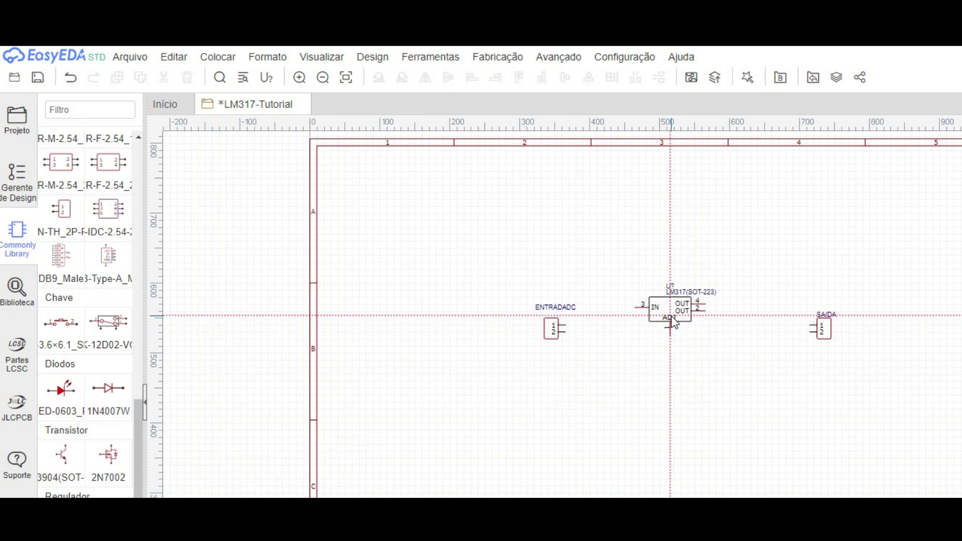
left_click(672, 320)
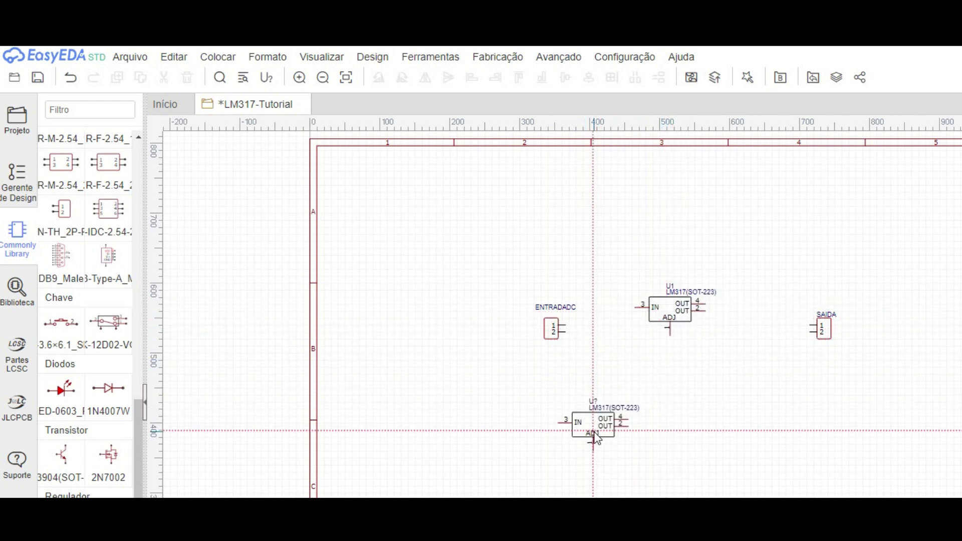
key("Escape")
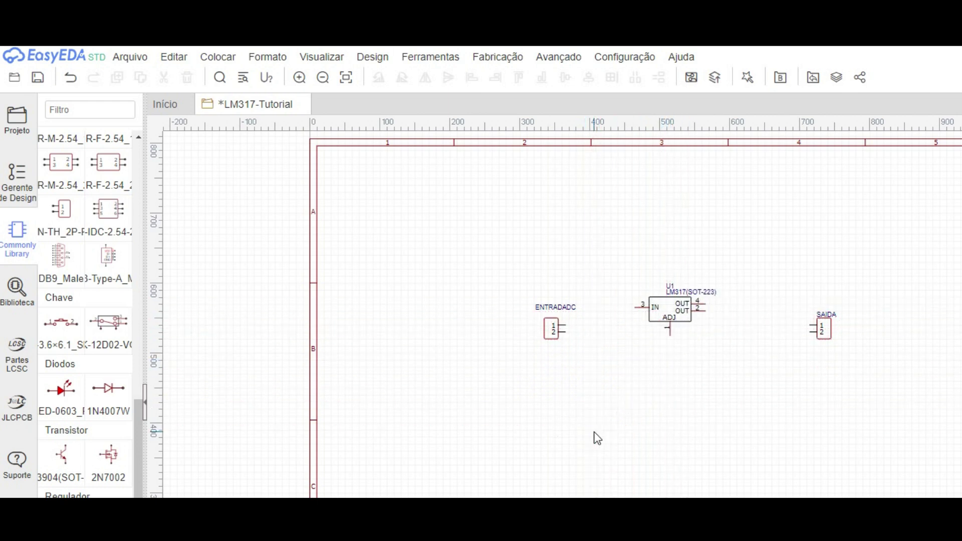
mouse_move(664, 316)
left_mouse_down()
mouse_move(657, 334)
mouse_move(673, 330)
left_mouse_up()
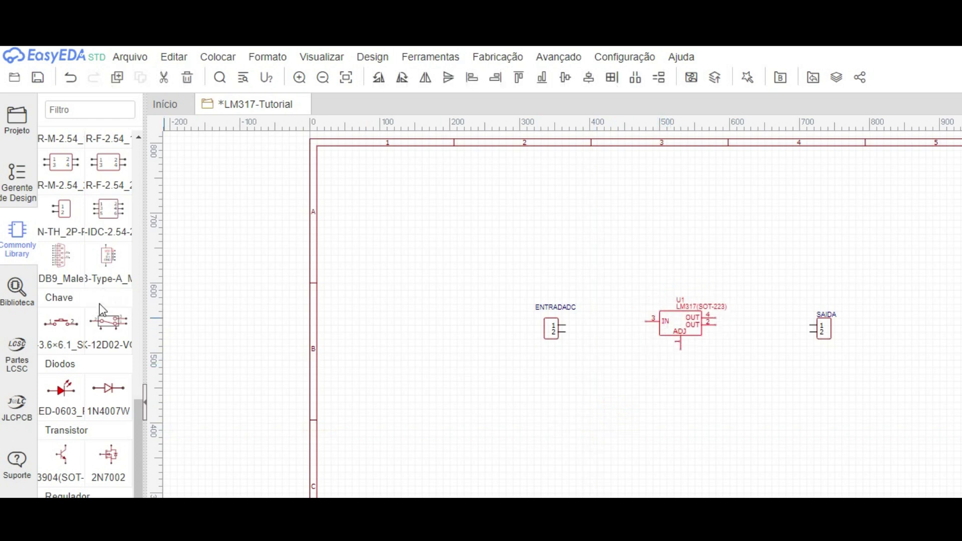
Place an R_0201_US resistor upright just beside the regulator's output pins.
scroll(95, 321, "up", 8)
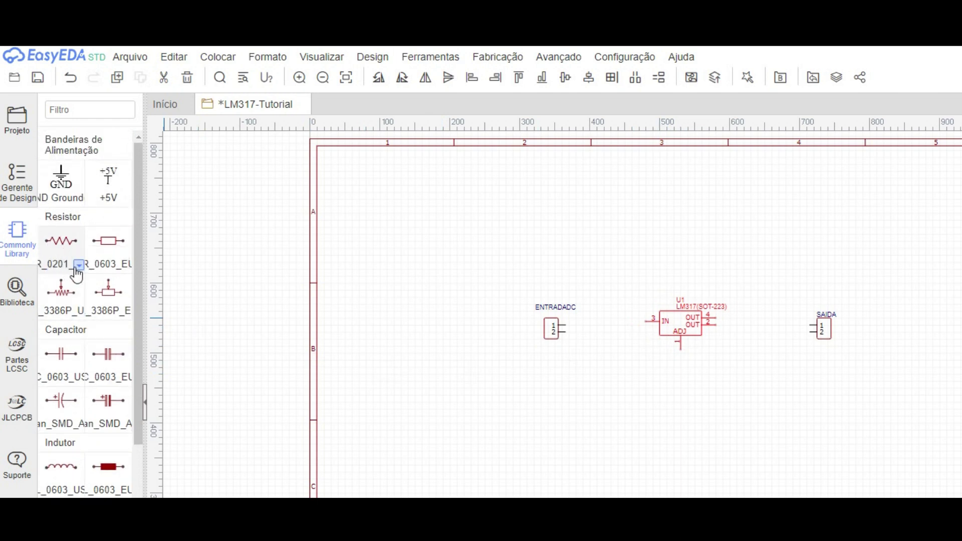
left_click(77, 270)
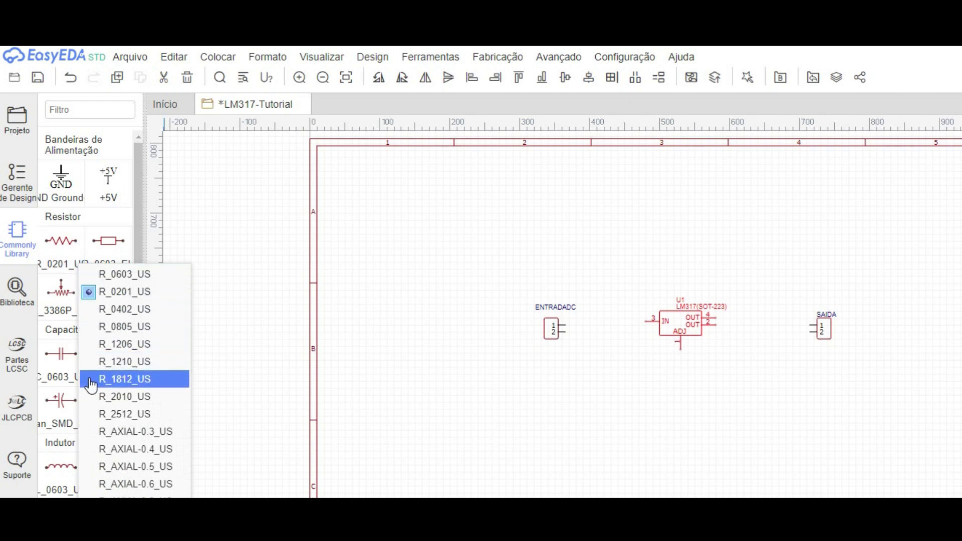
left_click(100, 299)
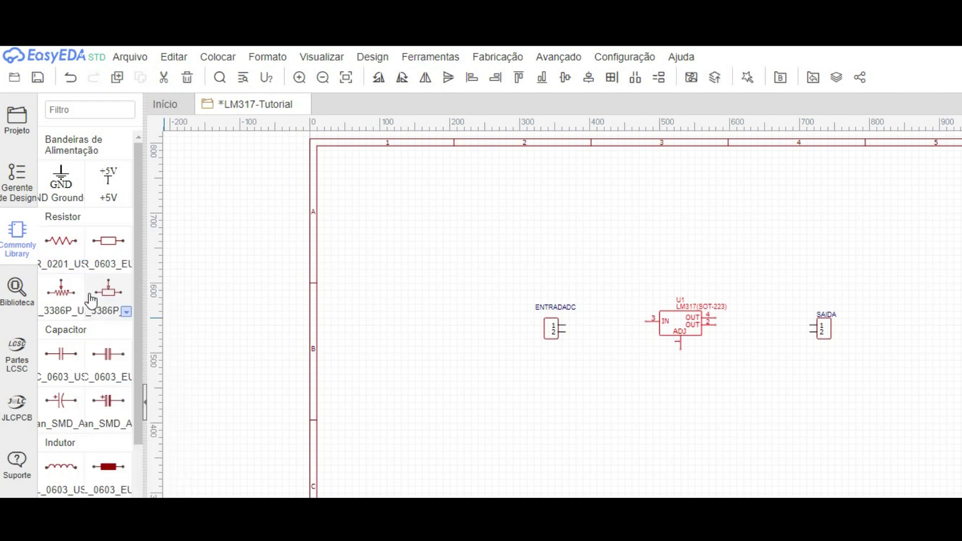
left_click(60, 242)
left_click(720, 382)
key("Escape")
left_click(712, 380)
left_click_drag(714, 380, 724, 348)
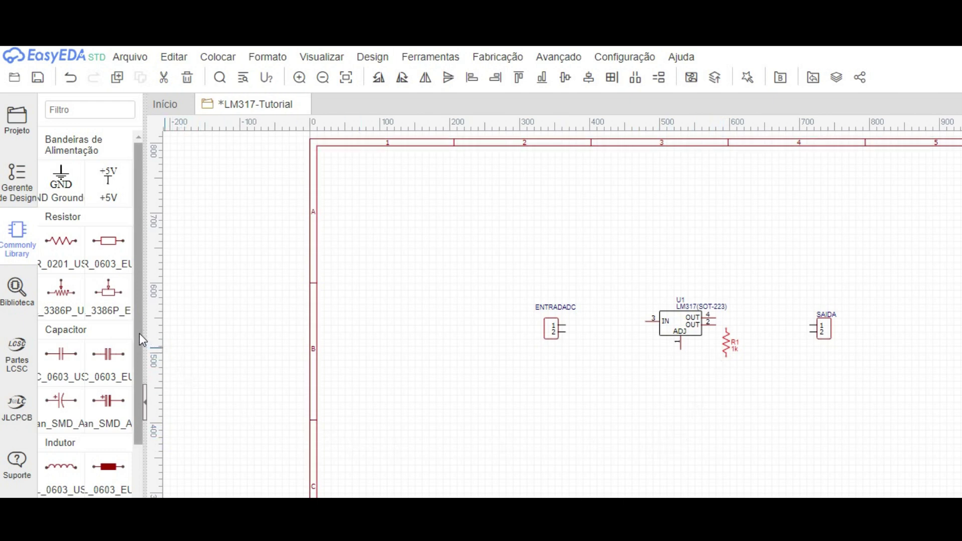
Place an R_3386P_US potentiometer upright just below the regulator's ADJ pin, with its wiper facing the SAIDA side.
left_click(52, 299)
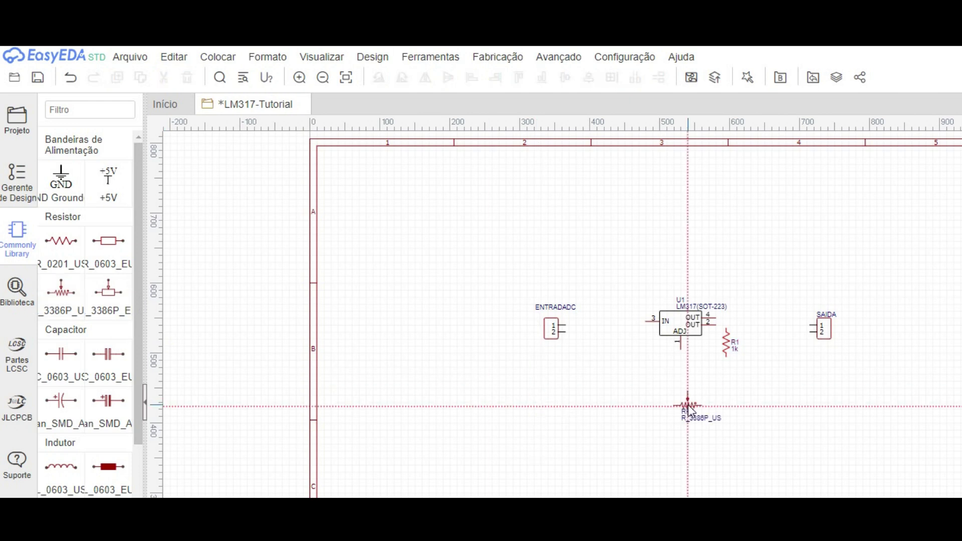
left_click(662, 377)
left_click_drag(662, 377, 662, 370)
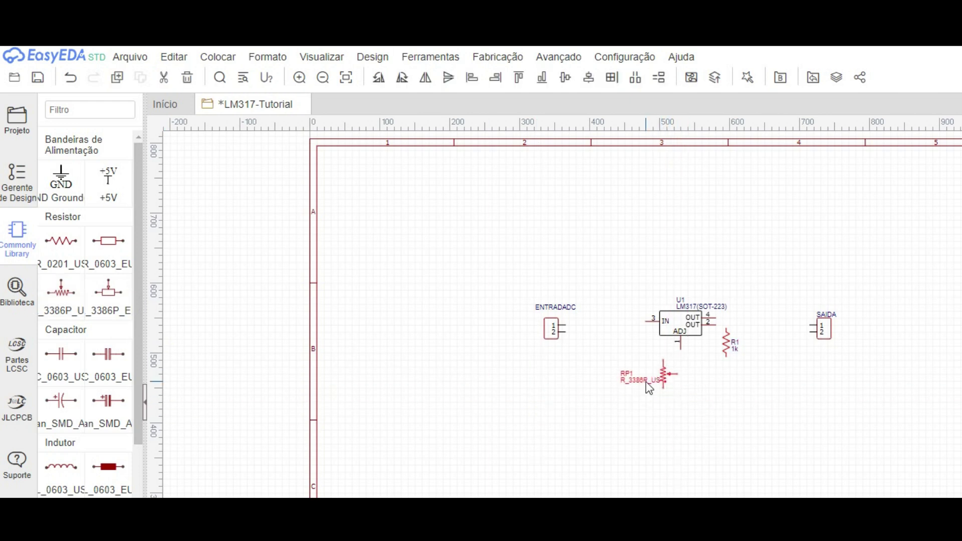
left_click_drag(663, 374, 666, 369)
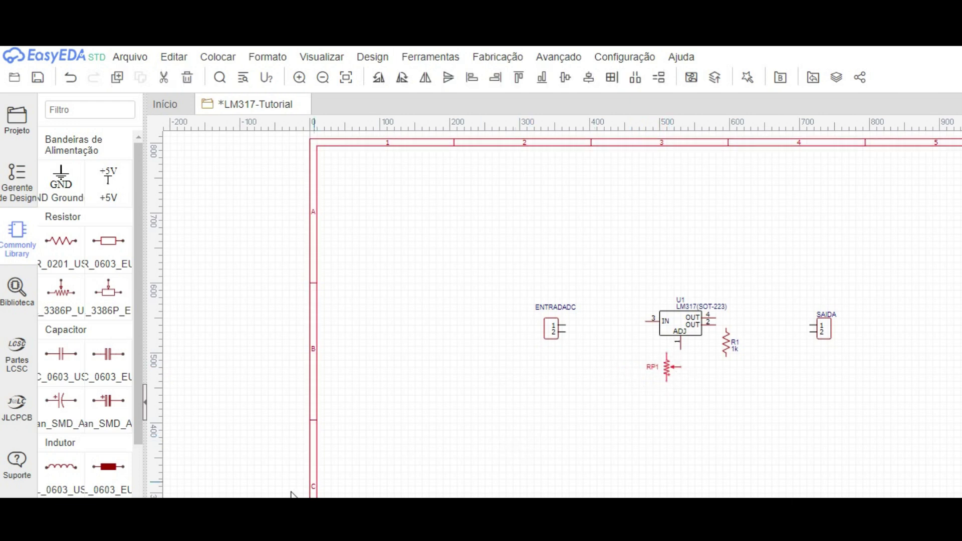
Place a 0.1u capacitor between EntradaDC and the regulator, and a 1u polarised capacitor below and beyond R1.
mouse_move(74, 357)
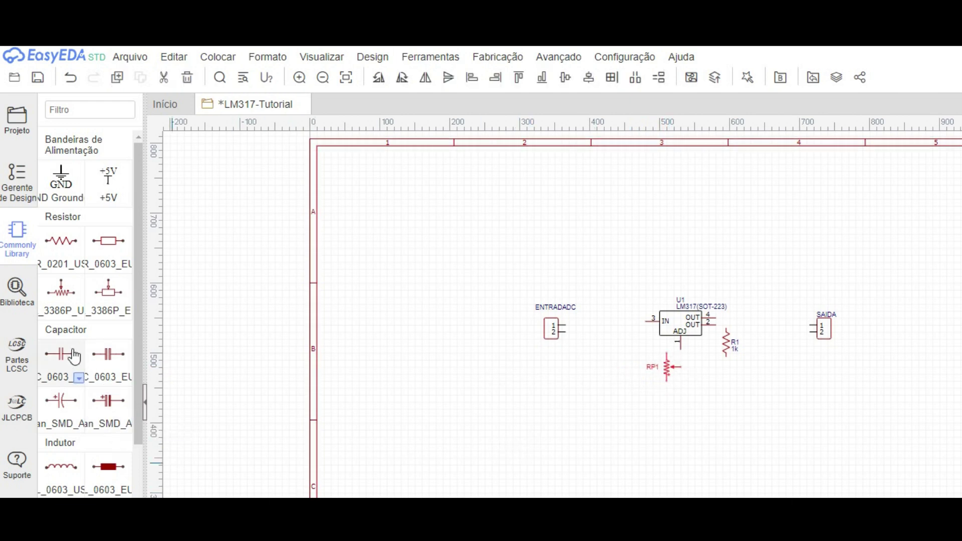
left_click(69, 362)
left_click(599, 376)
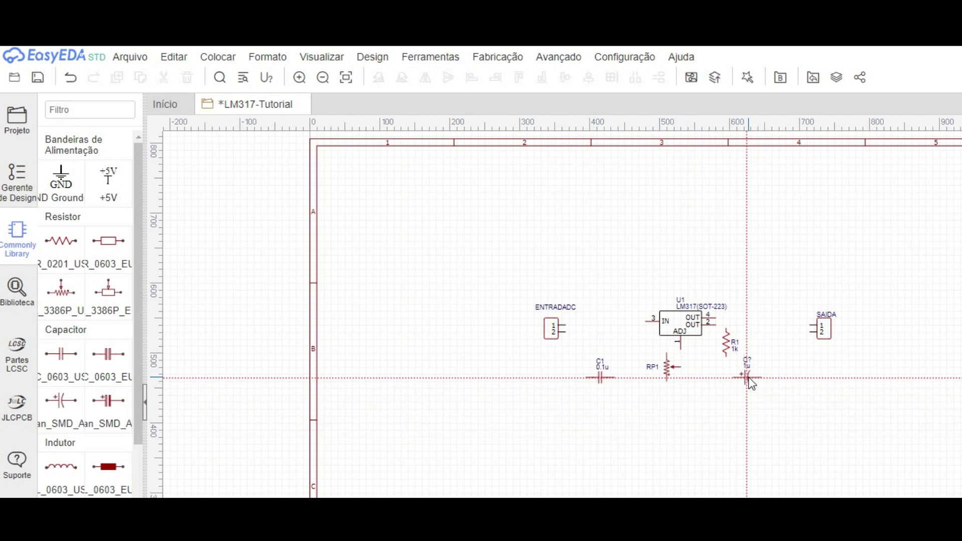
left_click(752, 378)
key("Escape")
Turn both capacitors upright and move the 1u one up between R1 and the SAIDA connector.
left_click(598, 377)
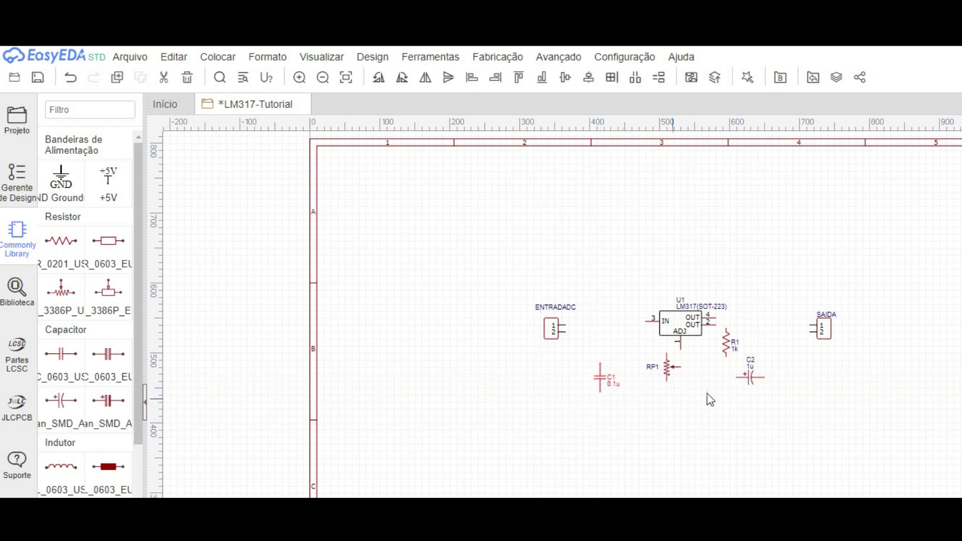
left_click(753, 387)
key("space")
left_click_drag(752, 377, 755, 346)
key("space")
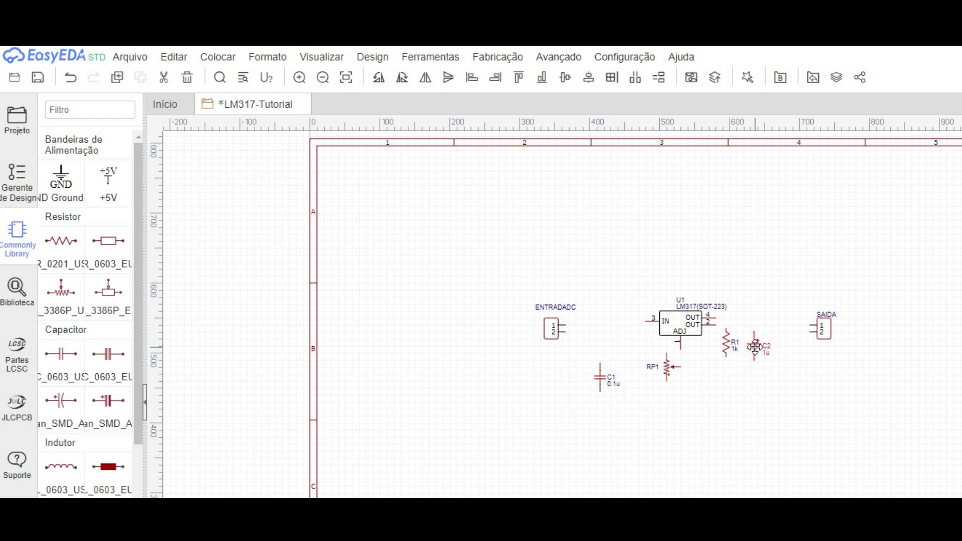
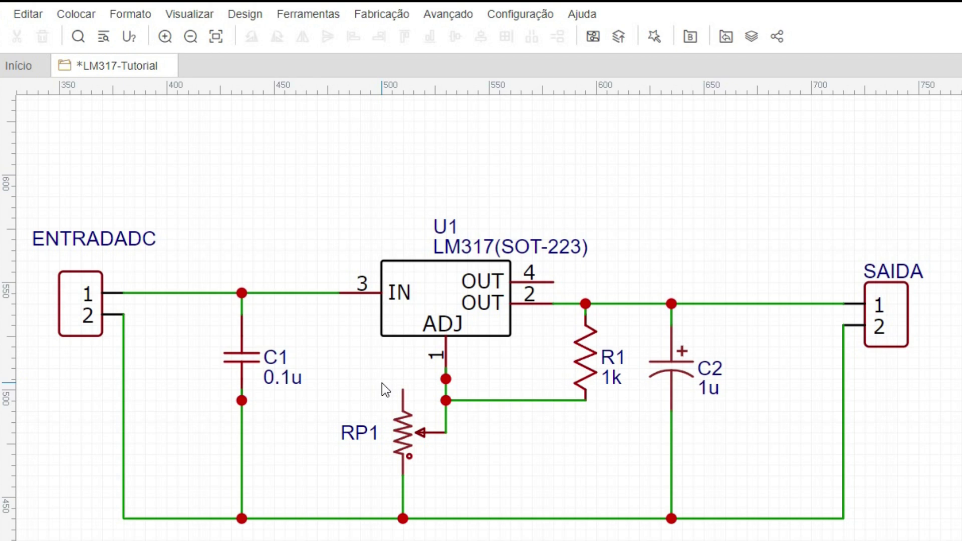
Save the wired schematic and convert it to a PCB, continuing without checking the unfinished nets.
key("ctrl+s")
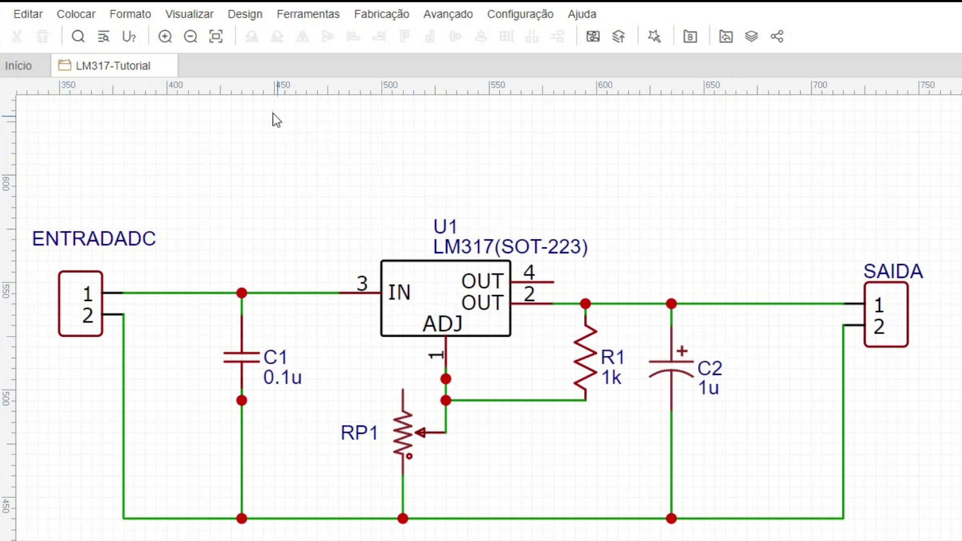
left_click(245, 15)
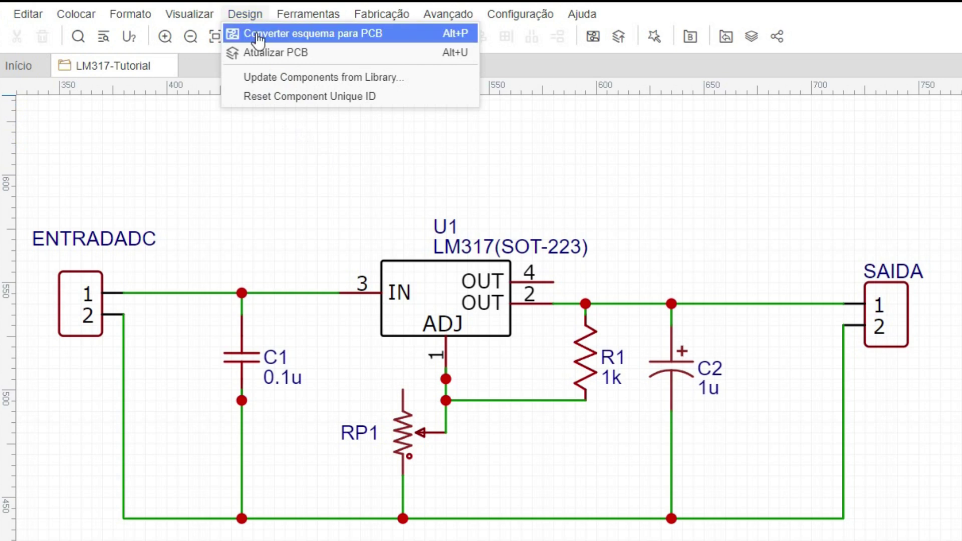
left_click(258, 35)
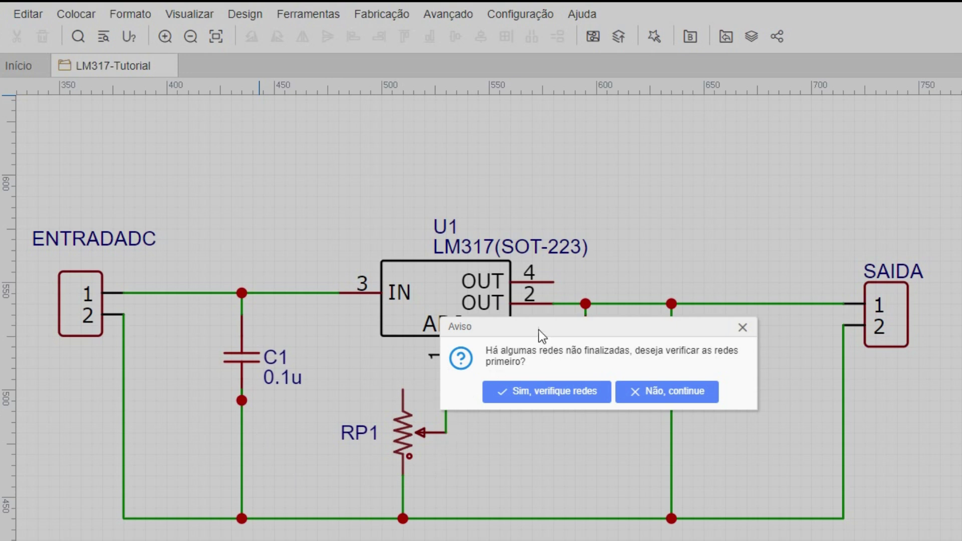
left_click_drag(538, 329, 551, 540)
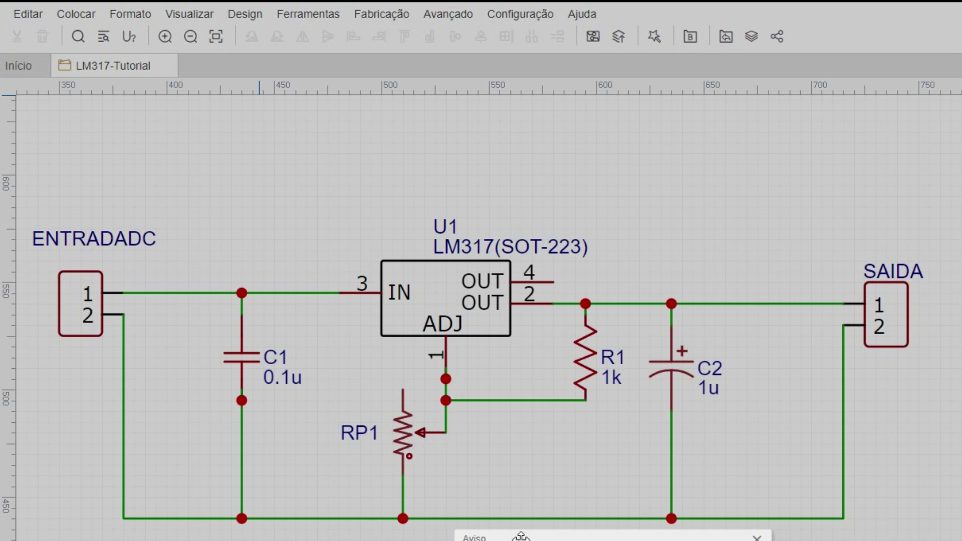
left_click_drag(521, 536, 522, 420)
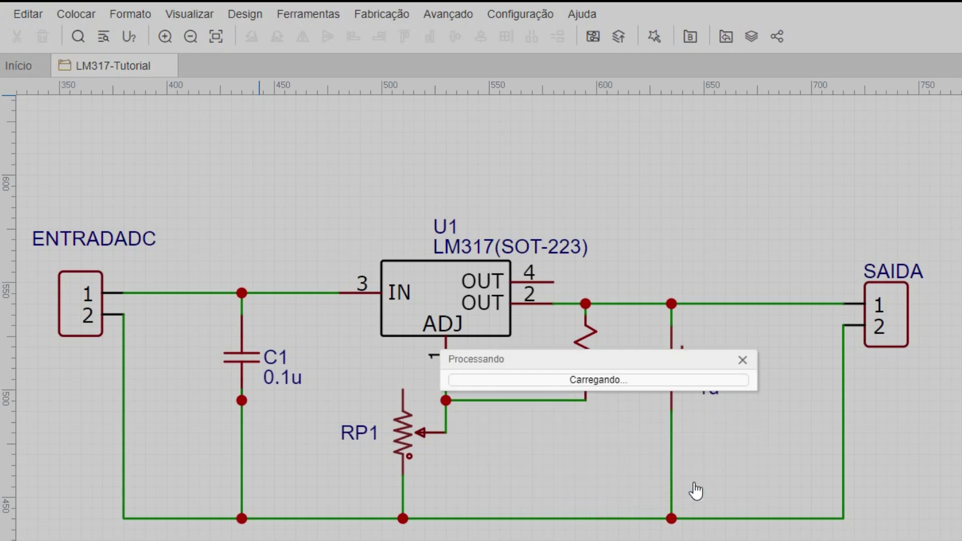
left_click(695, 484)
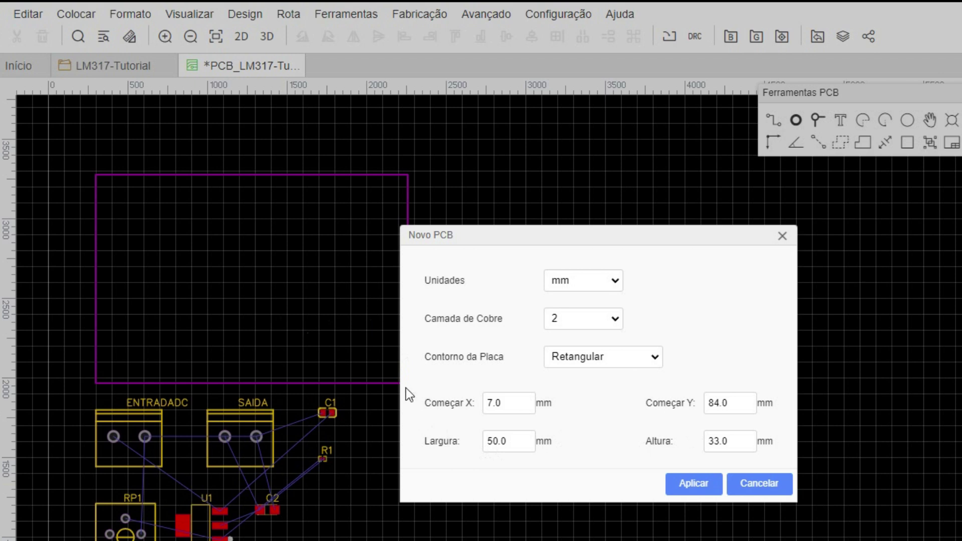
Set the new board outline to 8 mm wide and 5 mm high and apply it.
double_click(510, 443)
type("8")
double_click(740, 440)
type("5")
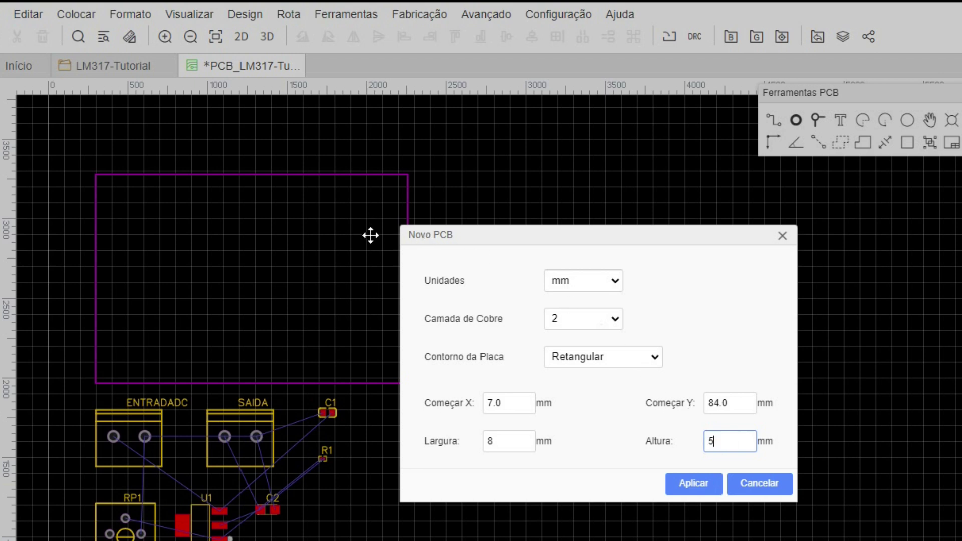
left_click(694, 484)
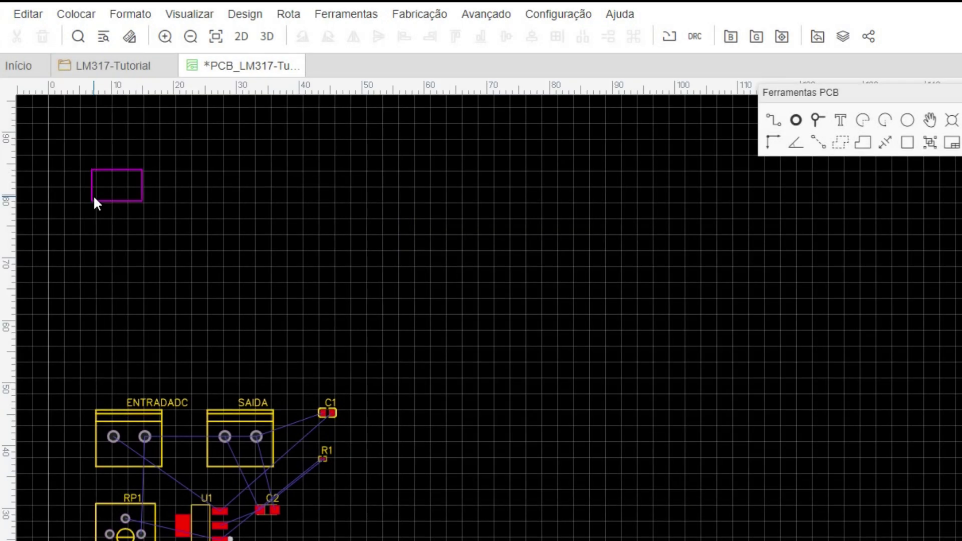
Close the new PCB without saving and convert the schematic to a PCB again, skipping the net check.
left_click(295, 66)
left_click(632, 392)
left_click(245, 14)
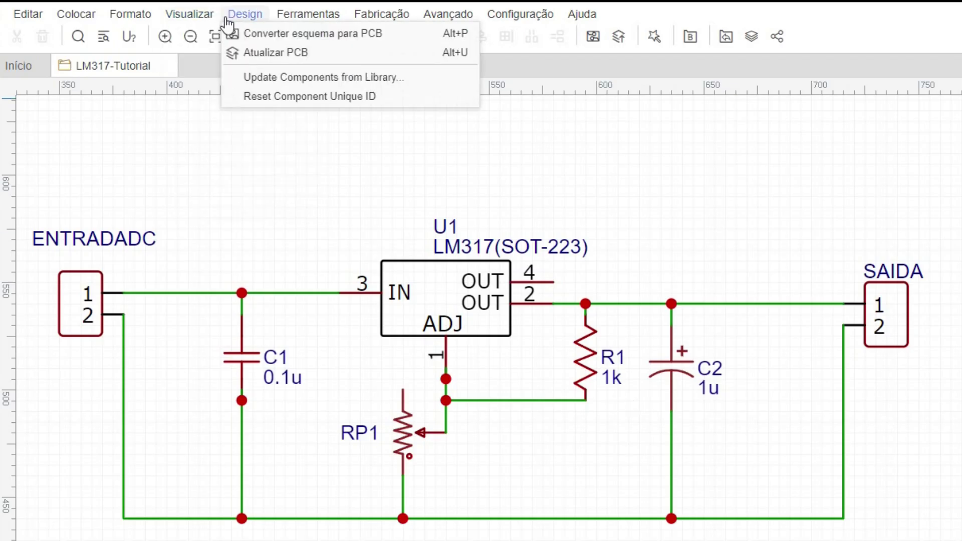
left_click(296, 32)
left_click(646, 393)
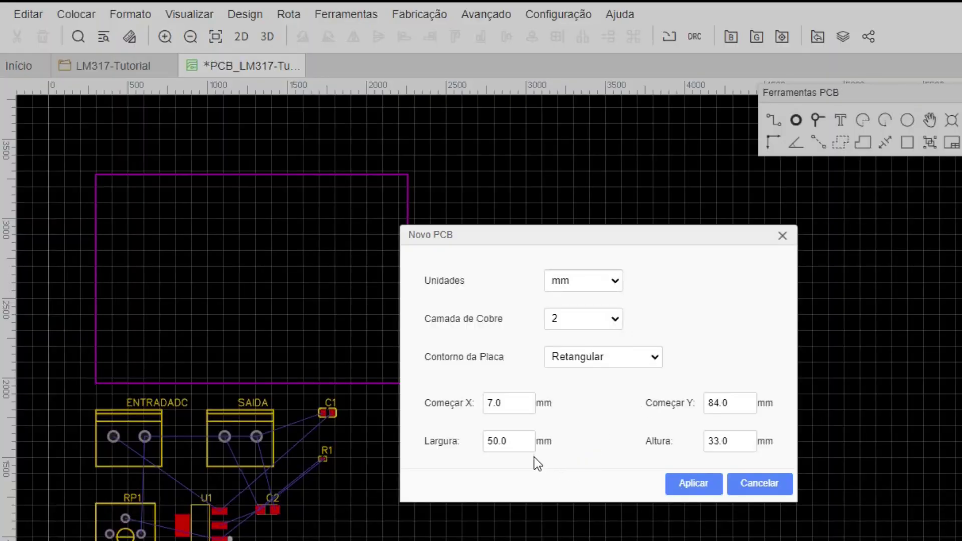
Create the rectangular board outline 80 mm wide and 50 mm high.
double_click(506, 441)
left_click_drag(506, 441, 451, 437)
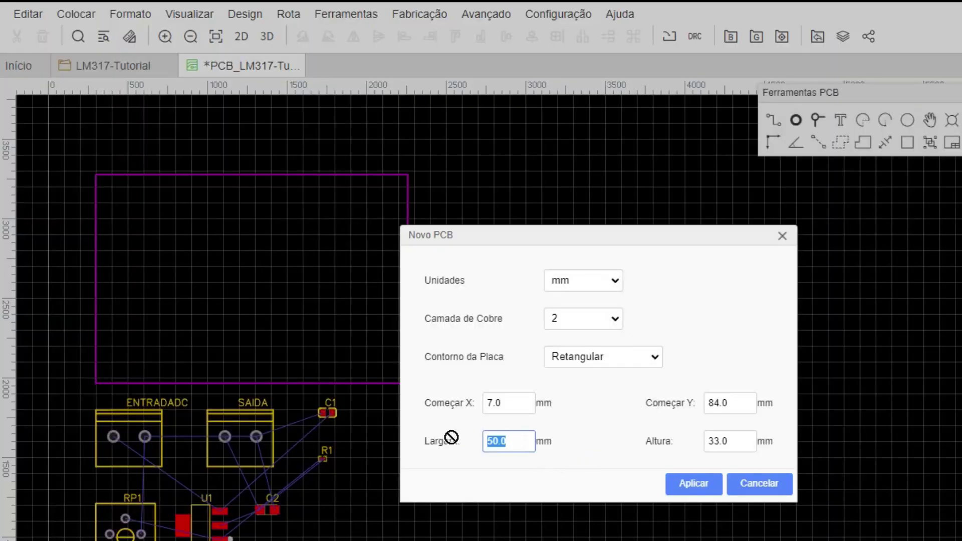
type("80")
left_click_drag(732, 449, 694, 443)
type("50")
left_click(694, 485)
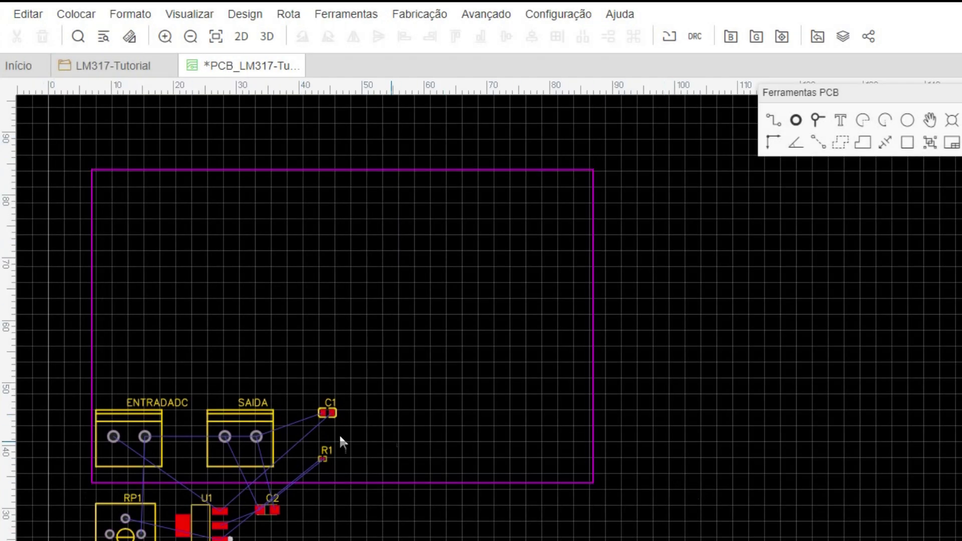
Move the ENTRADADC connector into the board's upper-left corner and the SAIDA connector into its upper-right corner.
left_click_drag(126, 425, 129, 193)
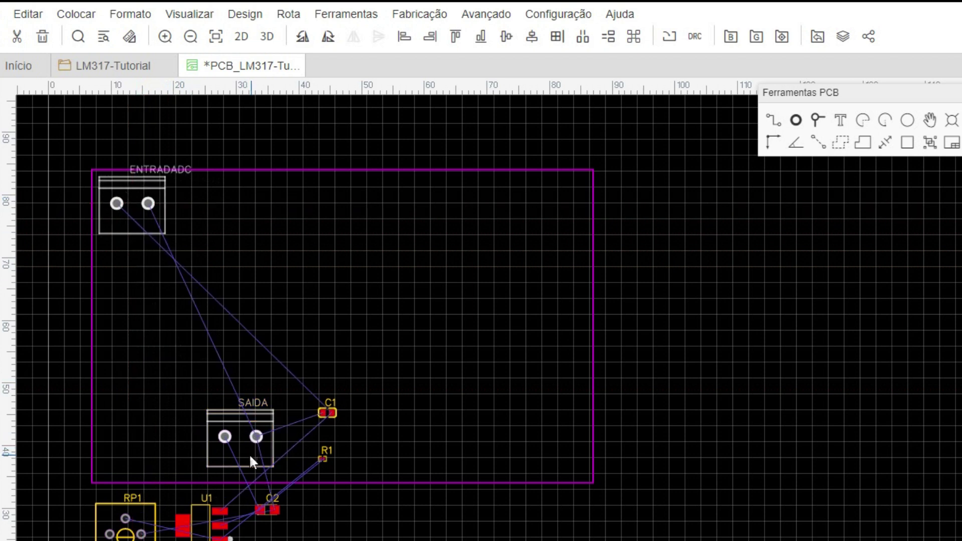
left_click_drag(241, 451, 580, 203)
Place C1 below the ENTRADADC connector, turned 180°, and move RP1 into the board's lower-left corner.
left_click_drag(328, 414, 147, 322)
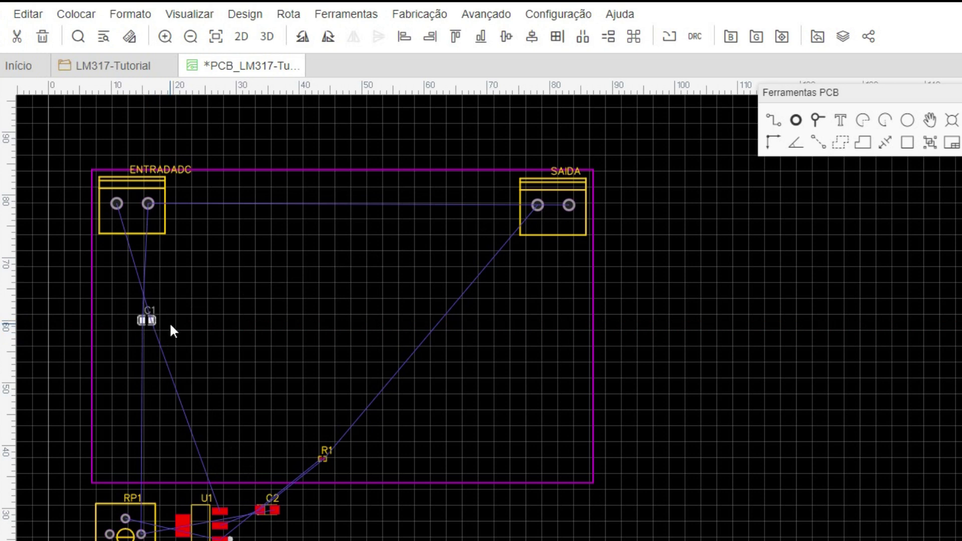
key("space")
left_click_drag(146, 318, 114, 276)
left_click_drag(109, 536, 120, 453)
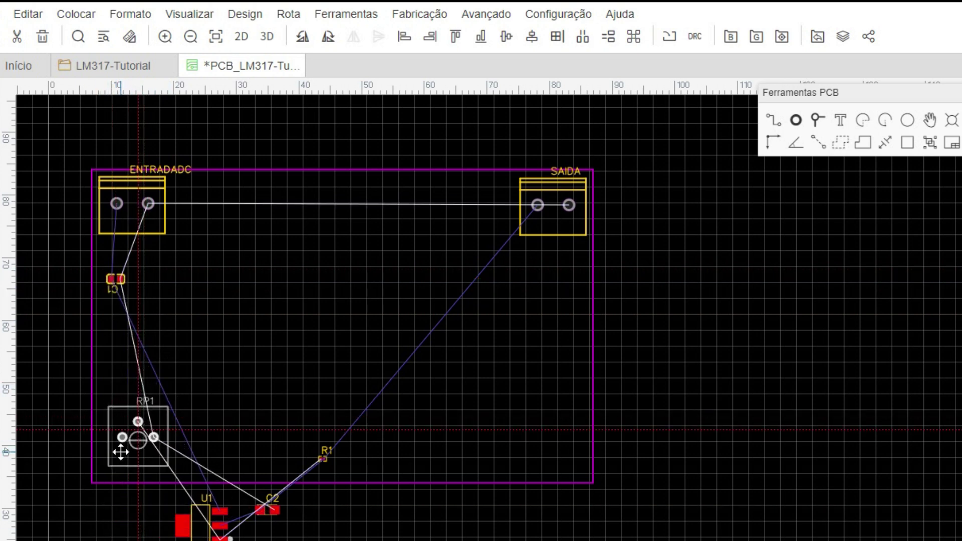
Move U1 to the middle of the board and rotate it so its three pads face the upper edge.
left_click_drag(198, 535, 312, 320)
key("space")
key("space")
key("space")
key("space")
key("space")
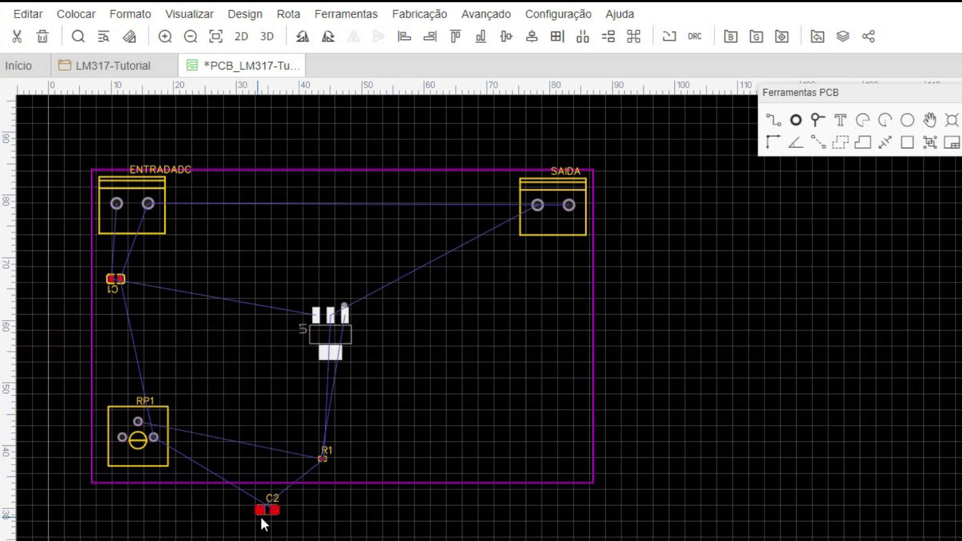
Move C2 beside RP1 inside the board and place R1 just above C2.
left_click_drag(267, 510, 220, 449)
left_click_drag(317, 460, 220, 402)
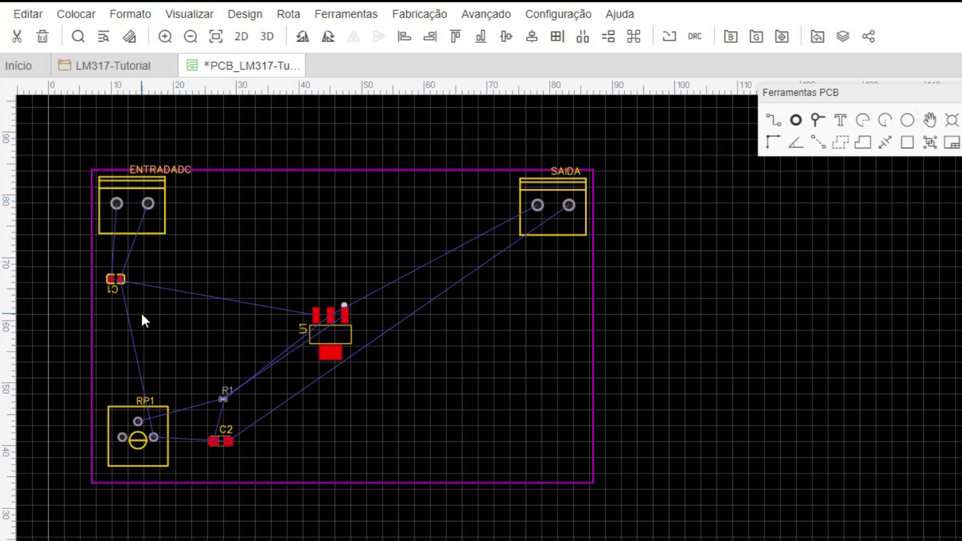
left_click(121, 278)
left_click(173, 289)
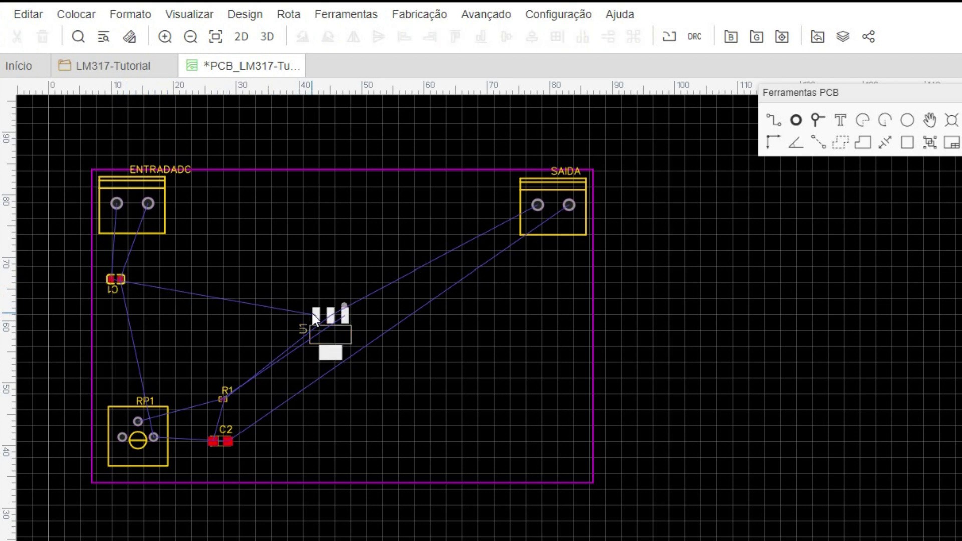
Route a trial track from U1's leftmost pad to C1 and undo it.
key("w")
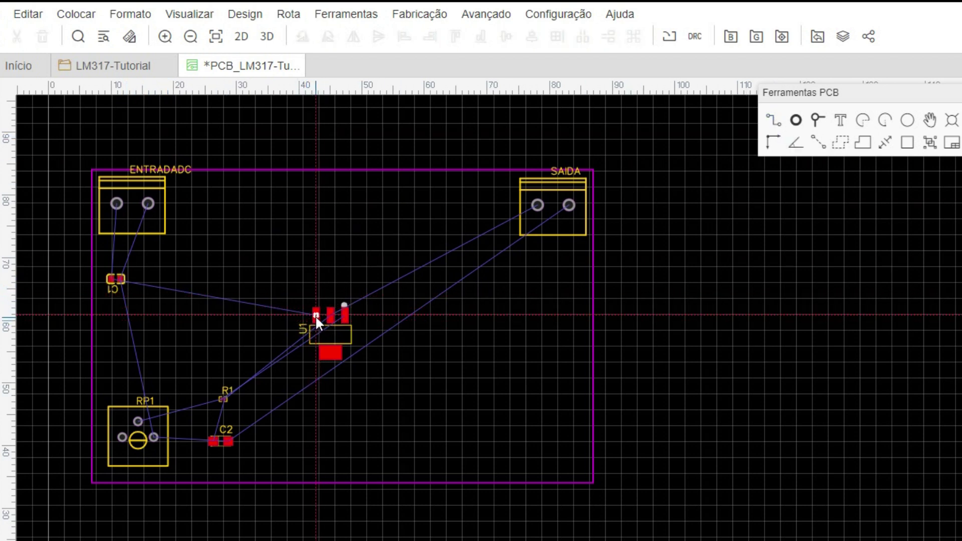
left_click(314, 316)
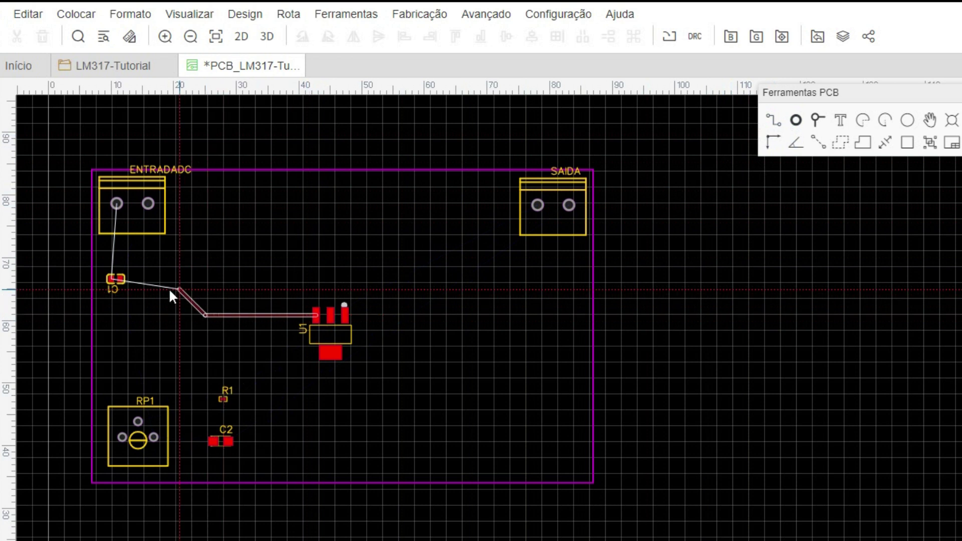
left_click(124, 279)
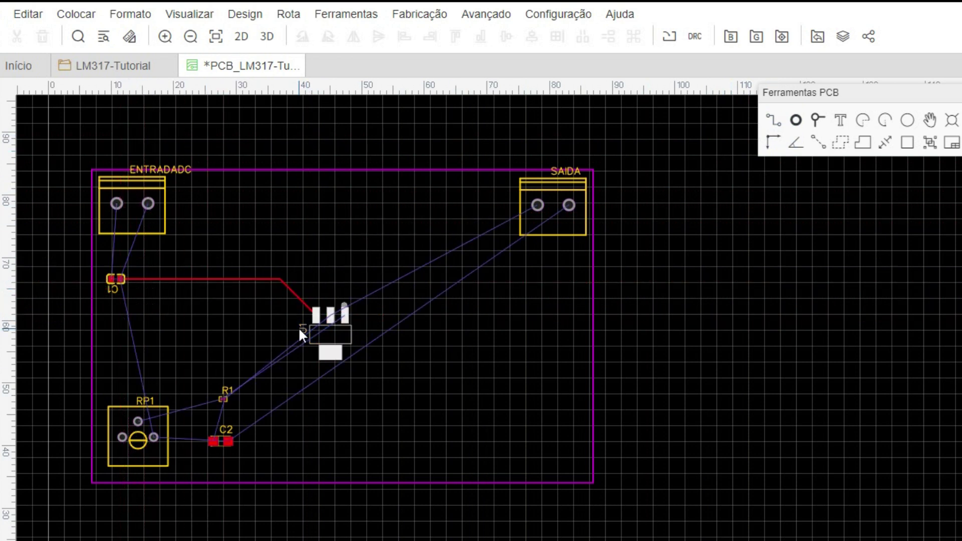
key("ctrl+z")
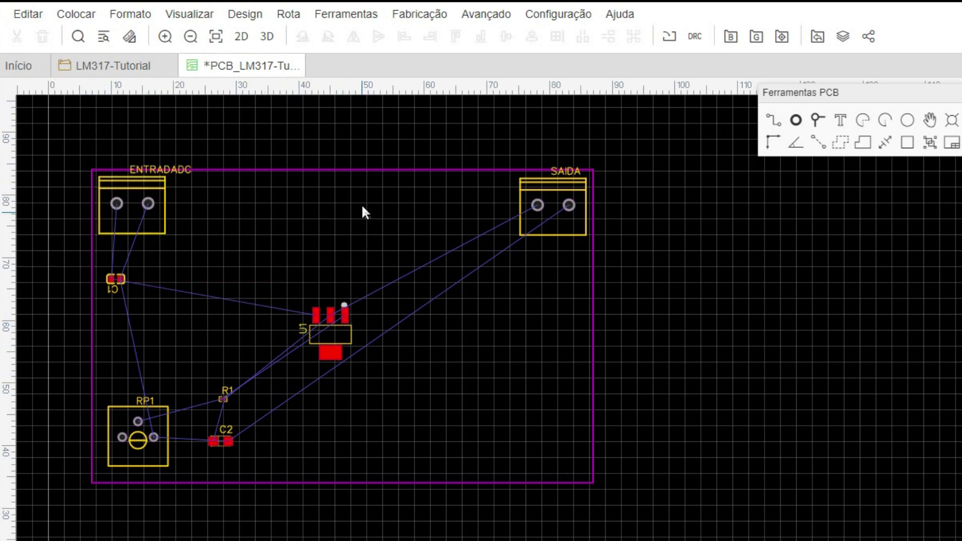
Autoroute the board on TopLayer and BottomLayer with the cloud router, and save the PCB.
left_click(289, 15)
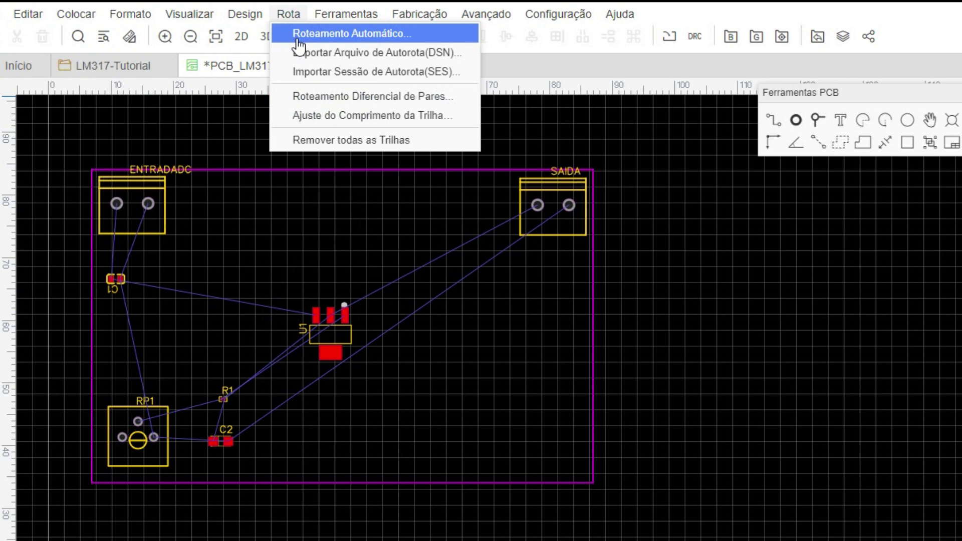
left_click(298, 40)
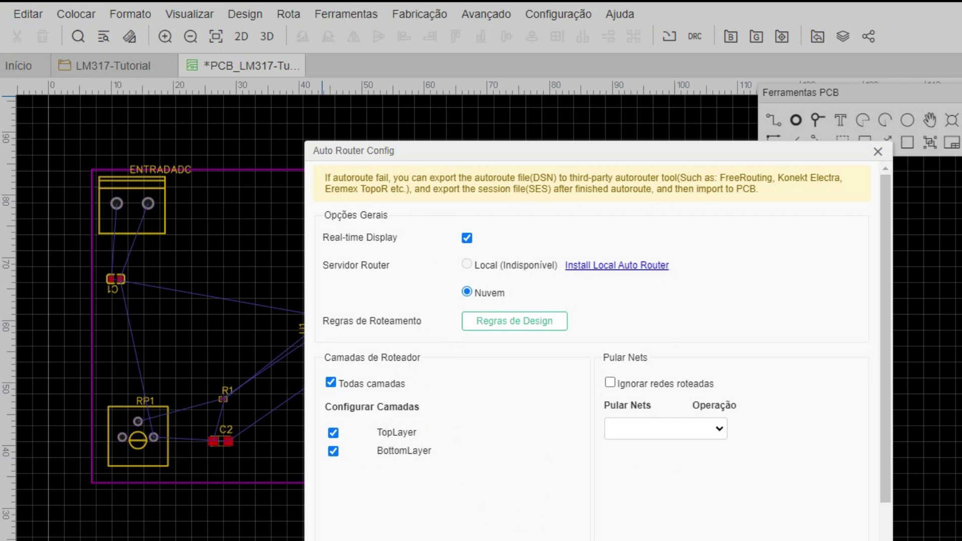
key("Return")
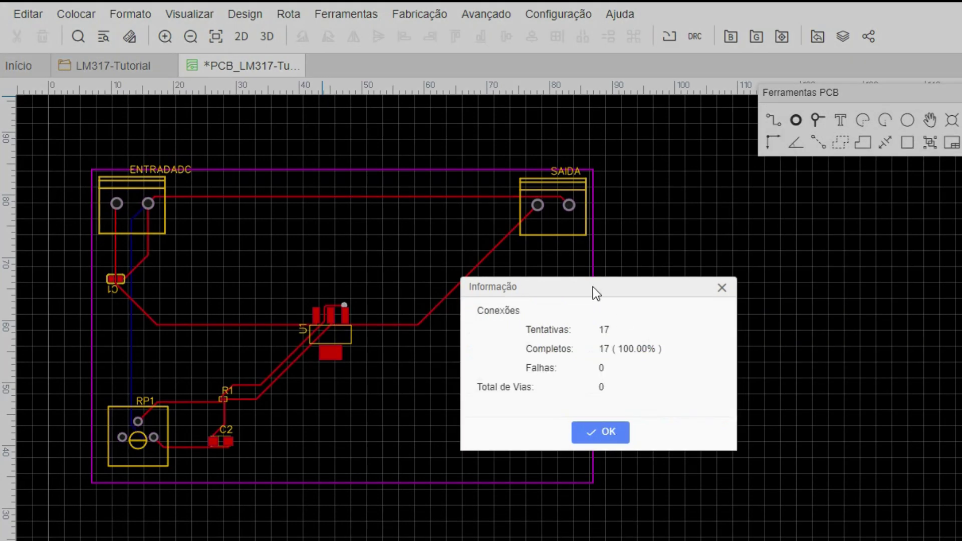
left_click(616, 432)
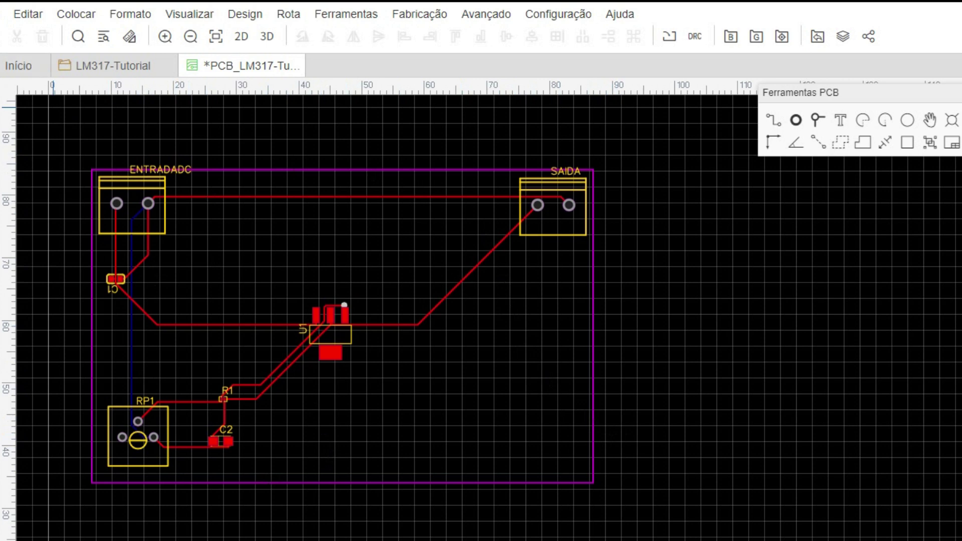
key("ctrl+s")
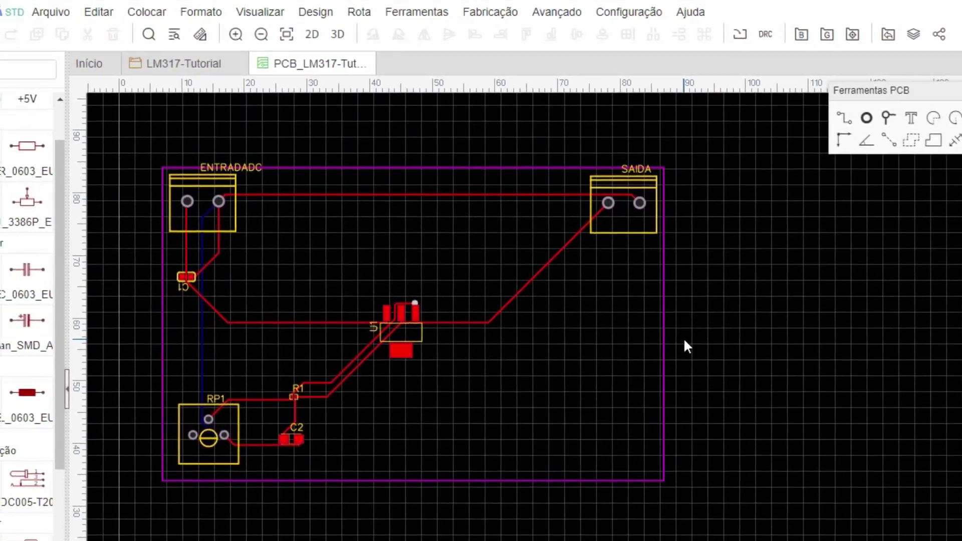
Check the autorouted board in the 2D view and close the view.
left_click(69, 12)
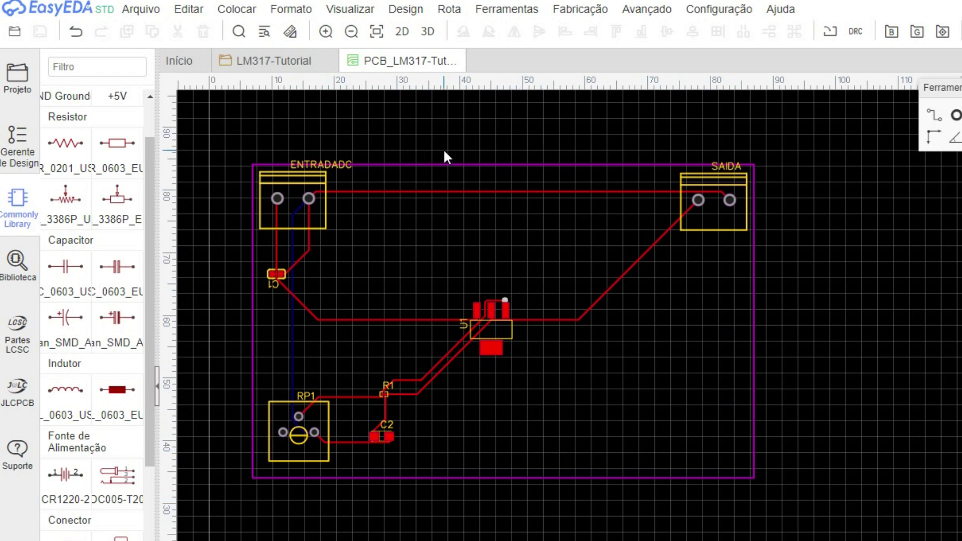
left_click(368, 10)
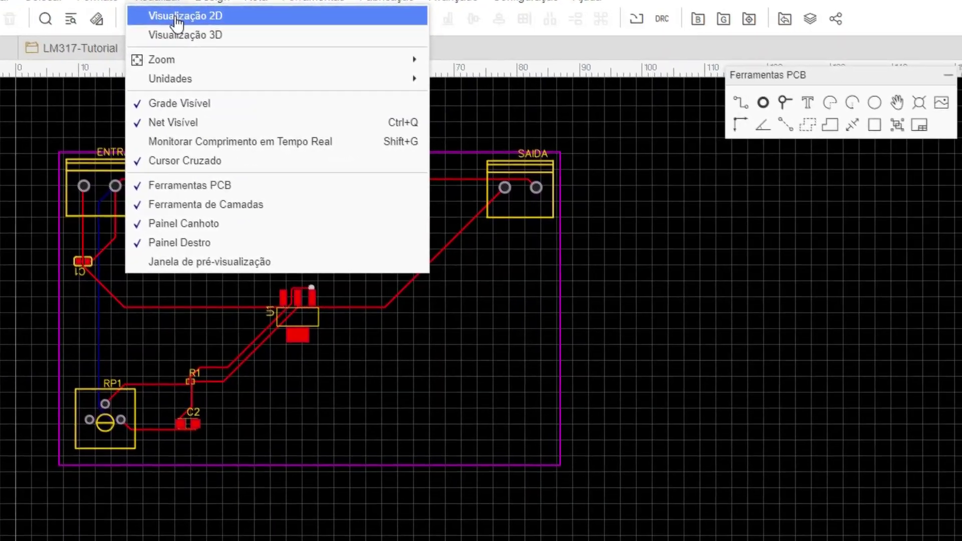
left_click(177, 20)
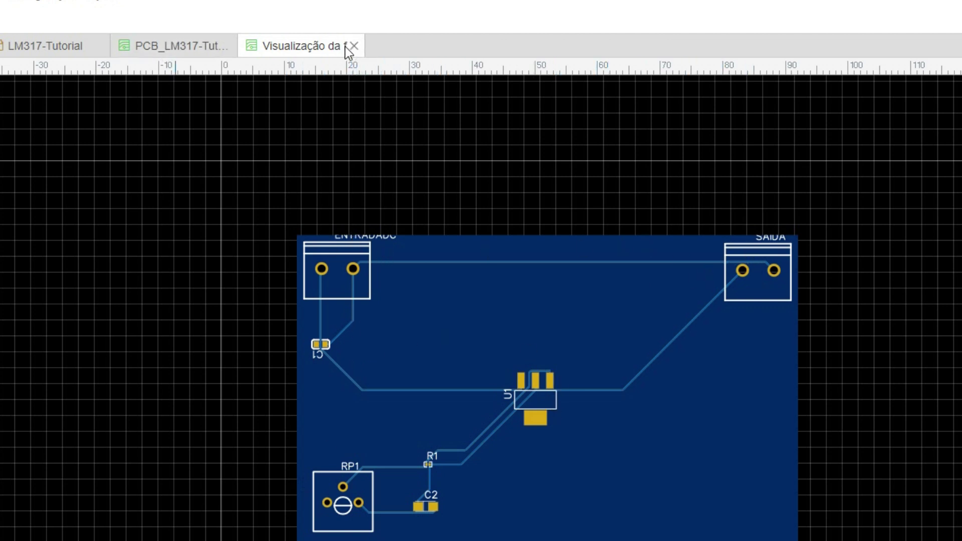
left_click(353, 45)
Move the ENTRADADC connector slightly inward and the SAIDA connector to just above U1, and save the PCB.
left_click_drag(97, 209, 98, 212)
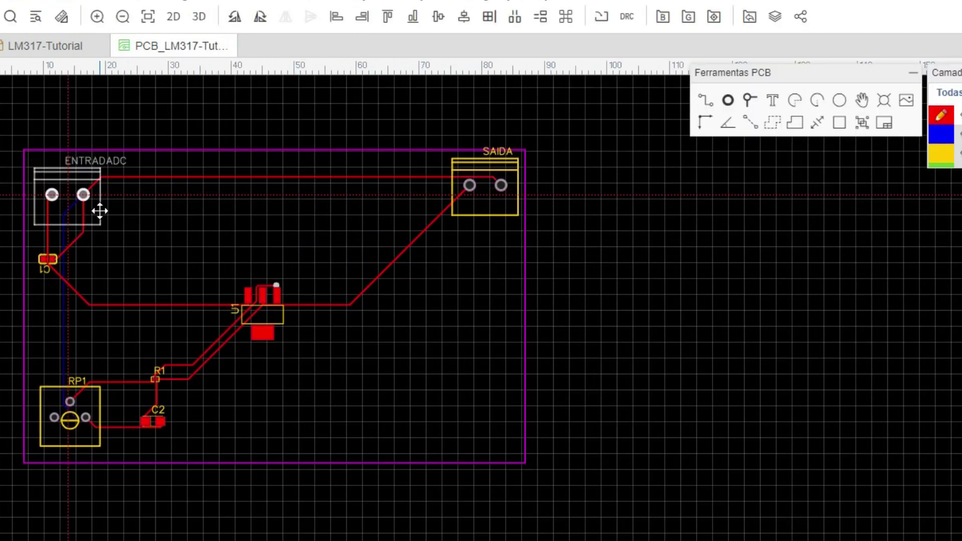
left_click_drag(484, 202, 279, 205)
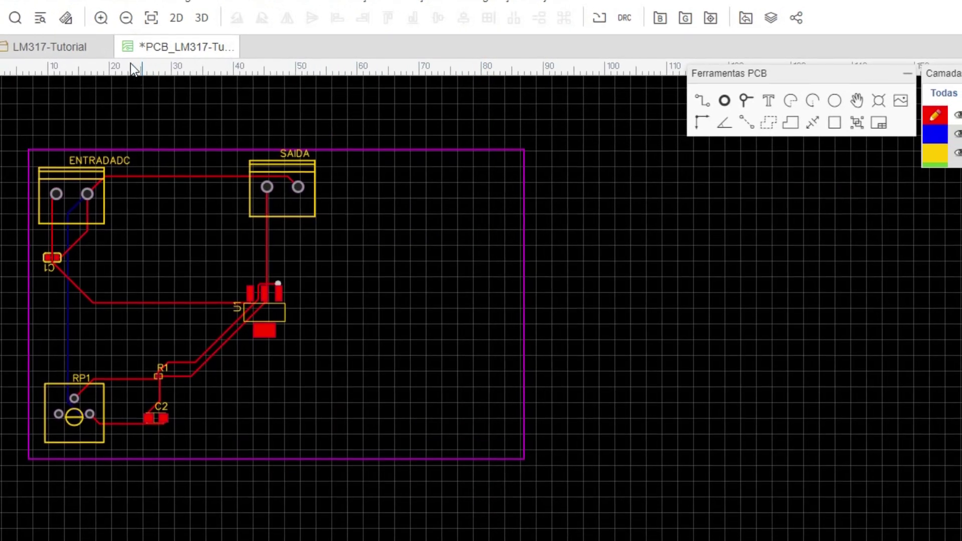
key("ctrl+s")
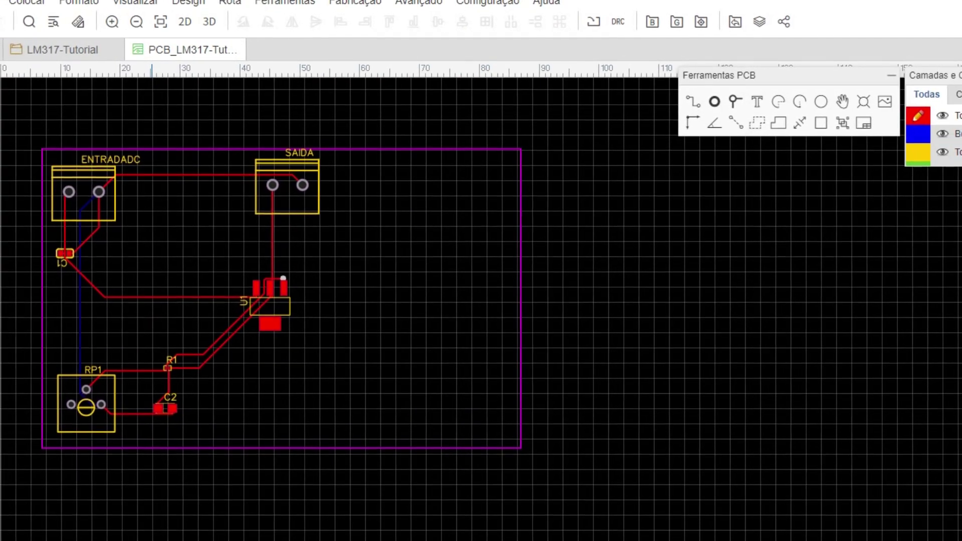
Review the new SAIDA connector placement in the 2D view and return to the PCB layout.
left_click(140, 1)
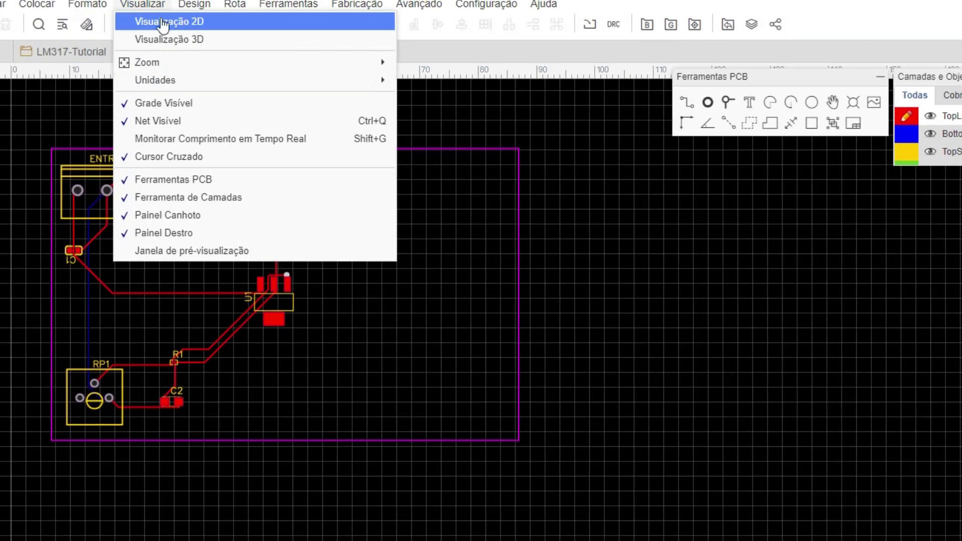
left_click(163, 23)
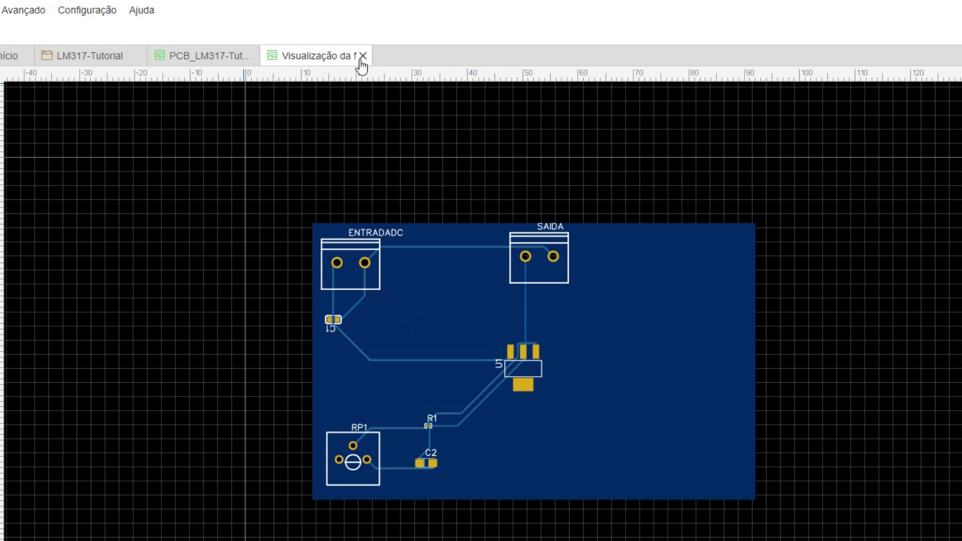
left_click(363, 56)
Nudge the SAIDA connector slightly downward above U1 and save the PCB.
left_click_drag(311, 204, 310, 206)
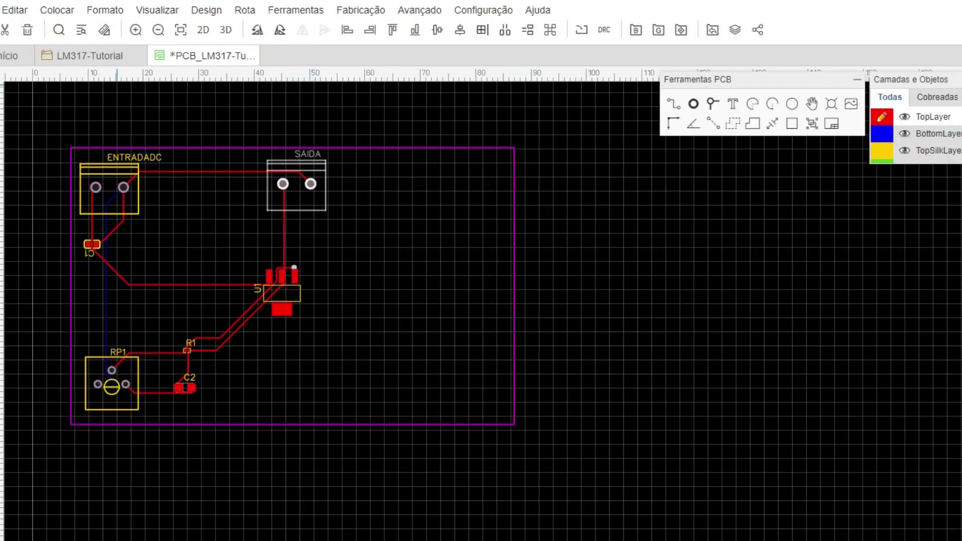
left_click(85, 9)
mouse_move(57, 10)
Preview the board in 2D again to check the nudged SAIDA connector, and close the preview.
left_click(114, 10)
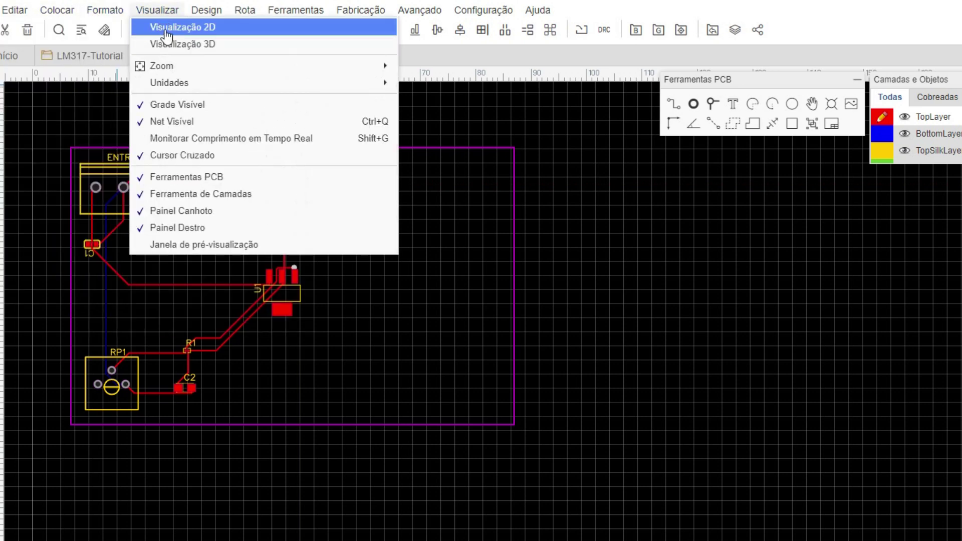
left_click(166, 26)
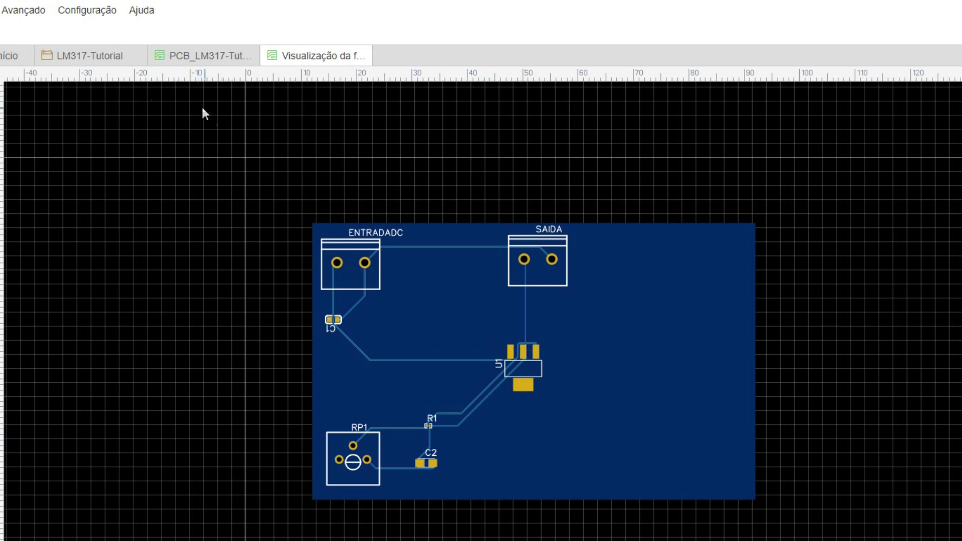
left_click(365, 57)
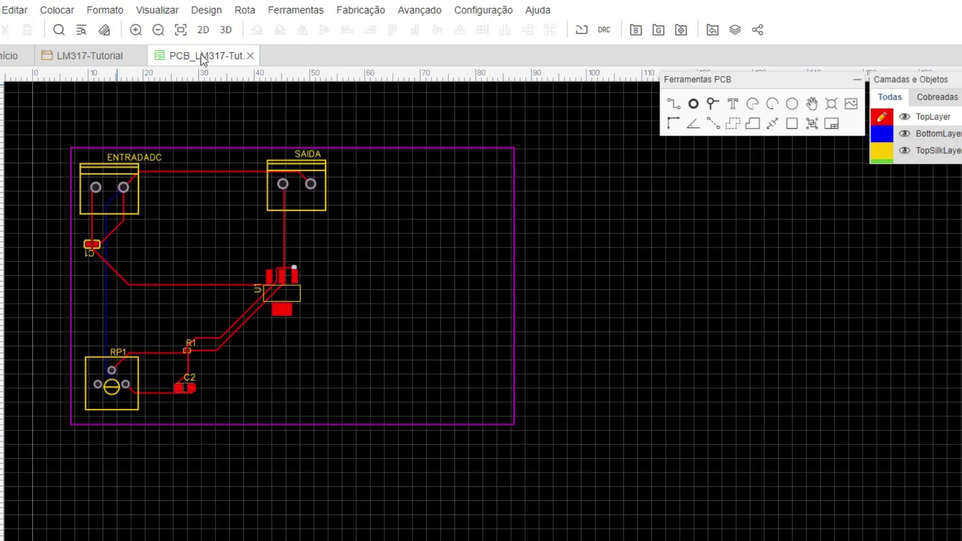
Inspect the assembled board in the 3D view from several angles and close the view.
left_click(159, 10)
left_click(170, 44)
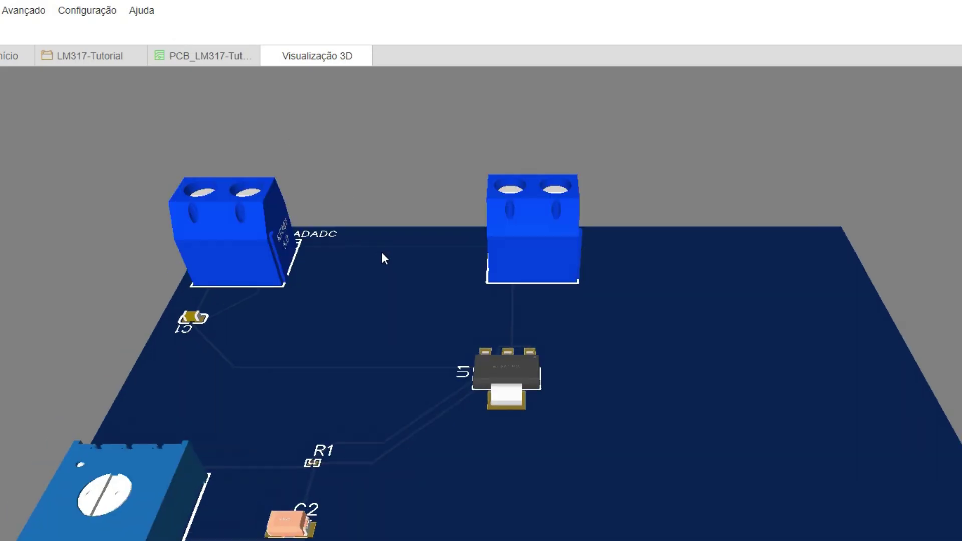
left_click_drag(371, 355, 342, 439)
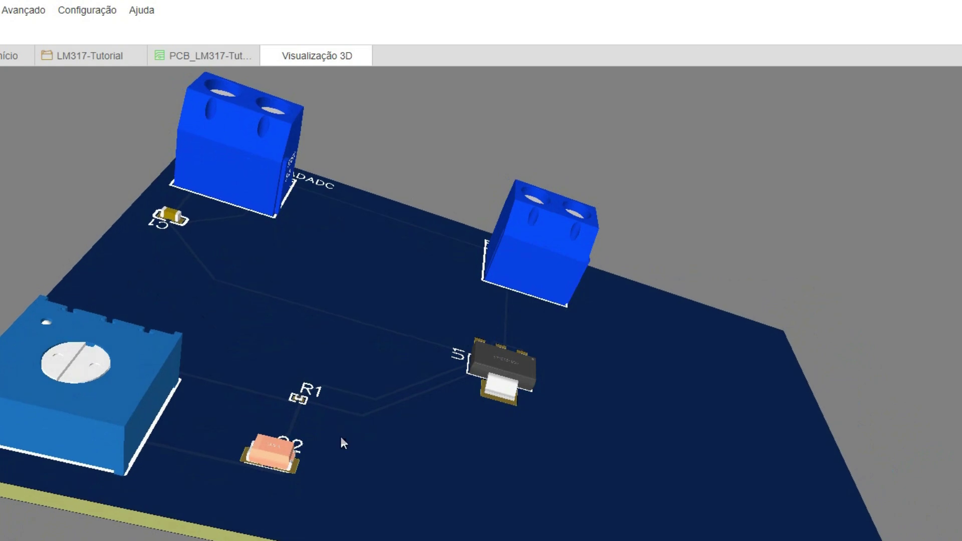
left_click_drag(259, 460, 137, 359)
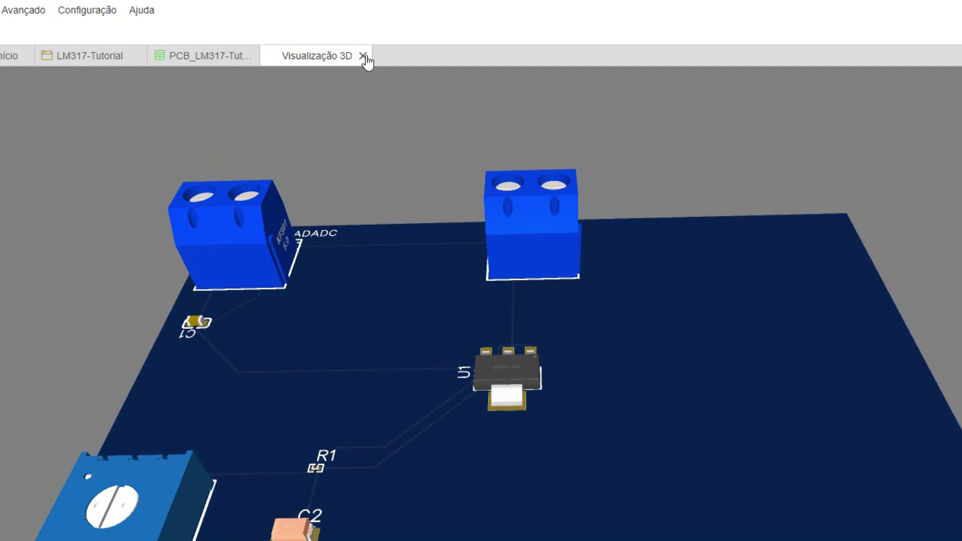
left_click(362, 55)
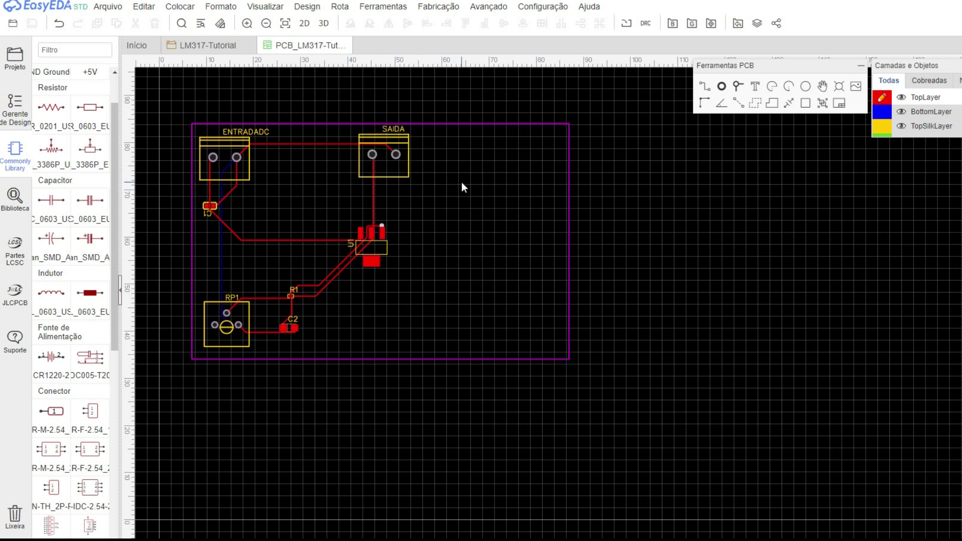
Place a text on the TopLayer just beside C2 and make it read "Canal".
left_click(757, 90)
left_click(321, 316)
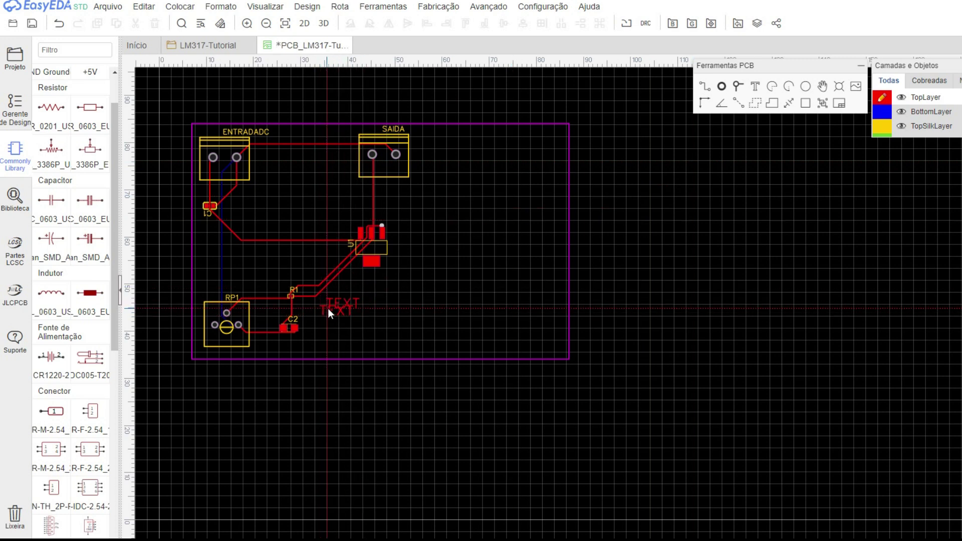
double_click(336, 315)
type("Conat")
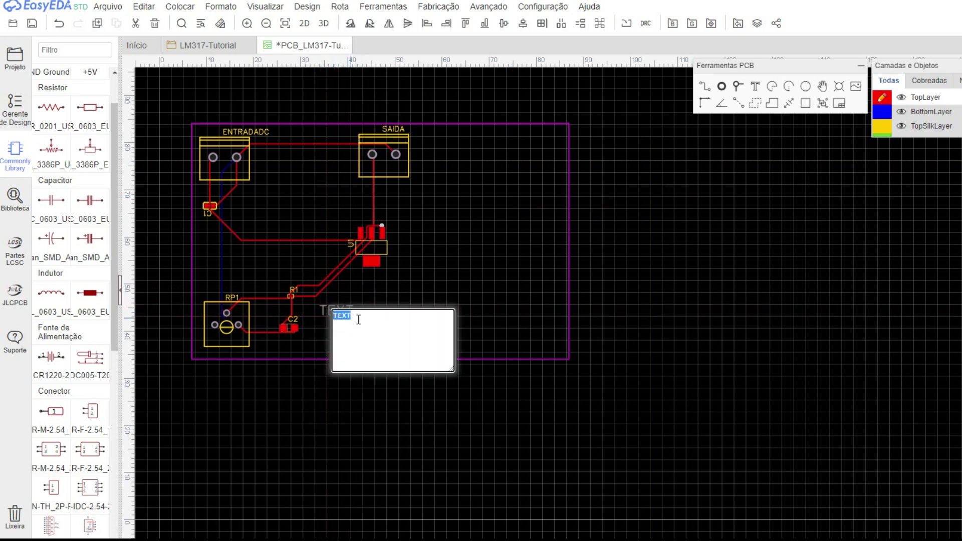
key("Return")
double_click(338, 312)
type("Canal")
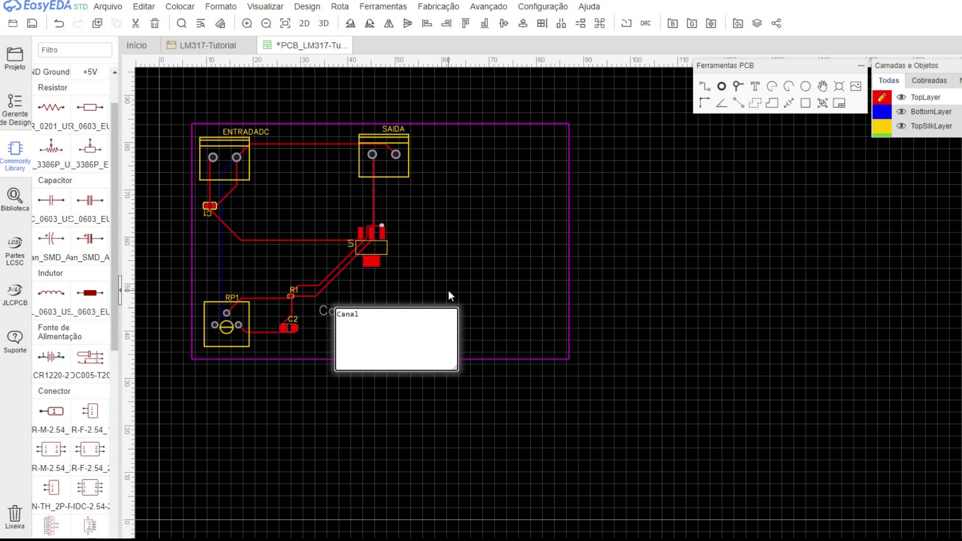
key("Return")
Place two more text lines below "Canal", reading "eletrônica e" and "Tecnologia".
left_click(329, 329)
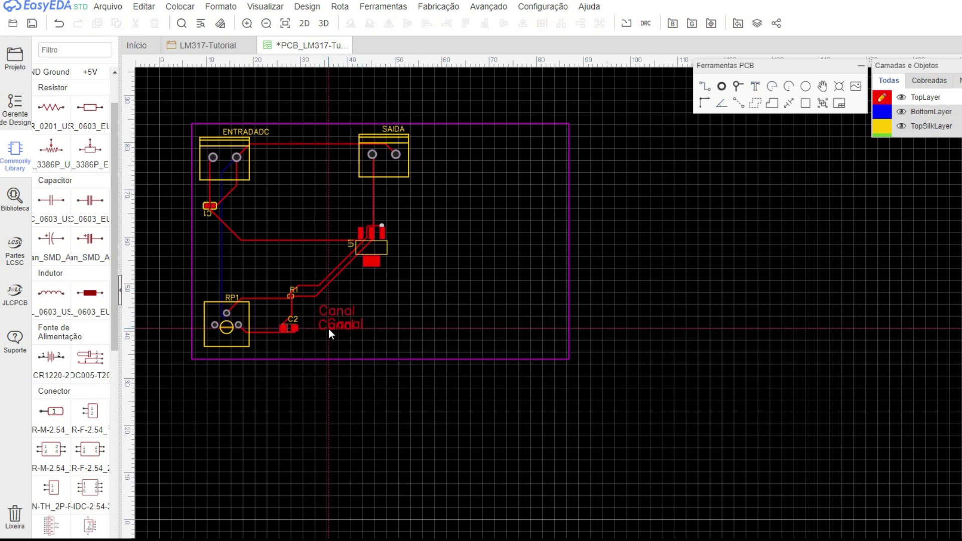
double_click(325, 332)
type("eletrônica e")
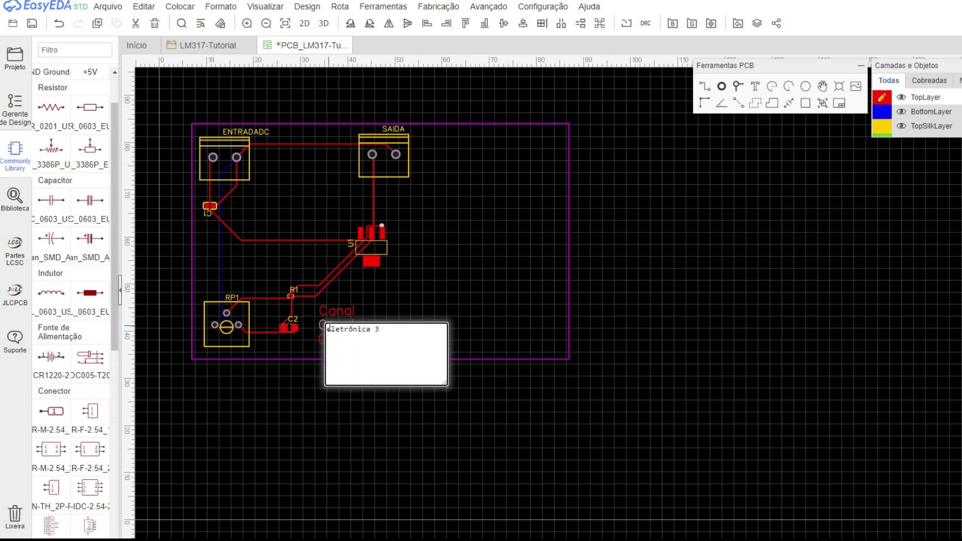
key("Return")
left_click(338, 343)
double_click(340, 345)
type("tecnologia")
key("Return")
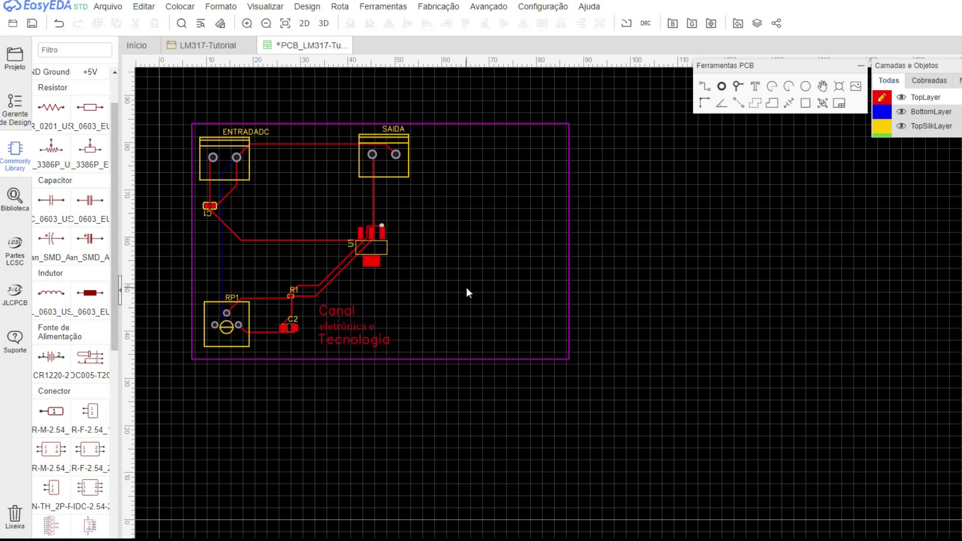
Change the middle text line to "Eletrônica e" with a capital first letter.
double_click(355, 332)
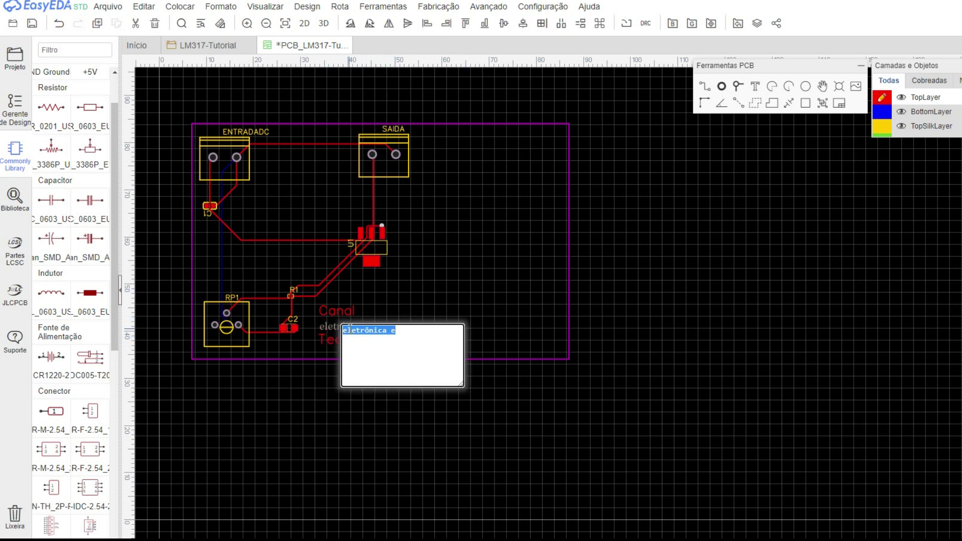
type("Eletrônica e")
key("Return")
double_click(333, 329)
left_click(476, 284)
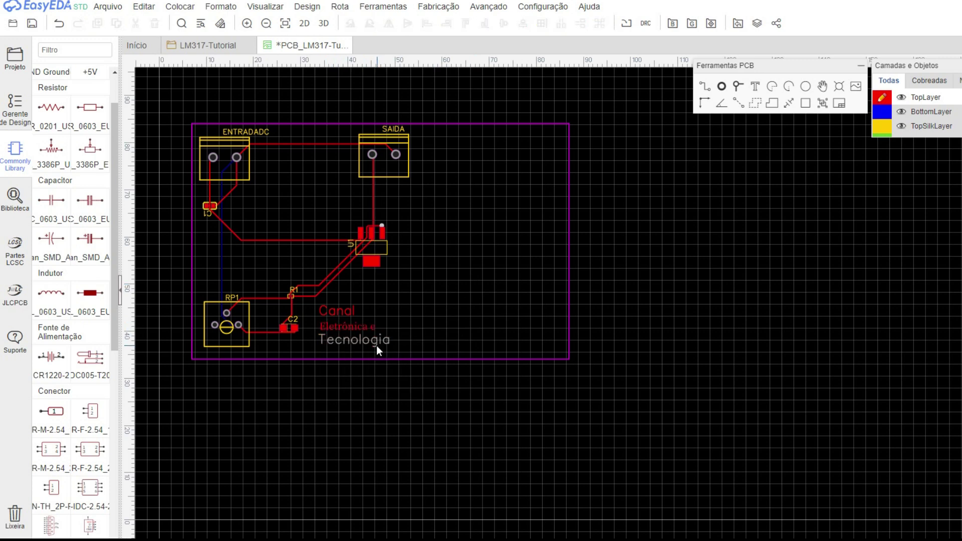
Check the board with its text in the 2D view, and inspect it in the 3D view from several angles.
left_click(305, 23)
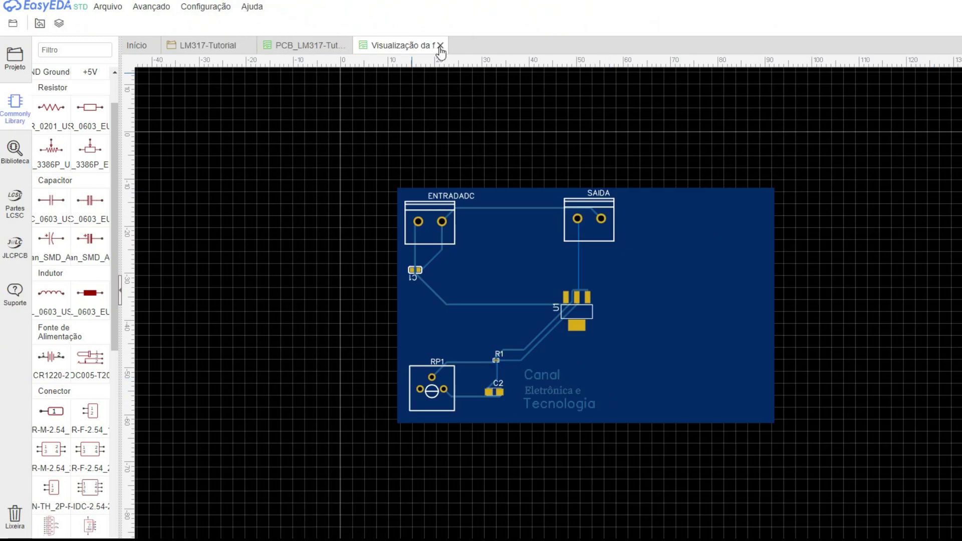
left_click(442, 46)
left_click(307, 6)
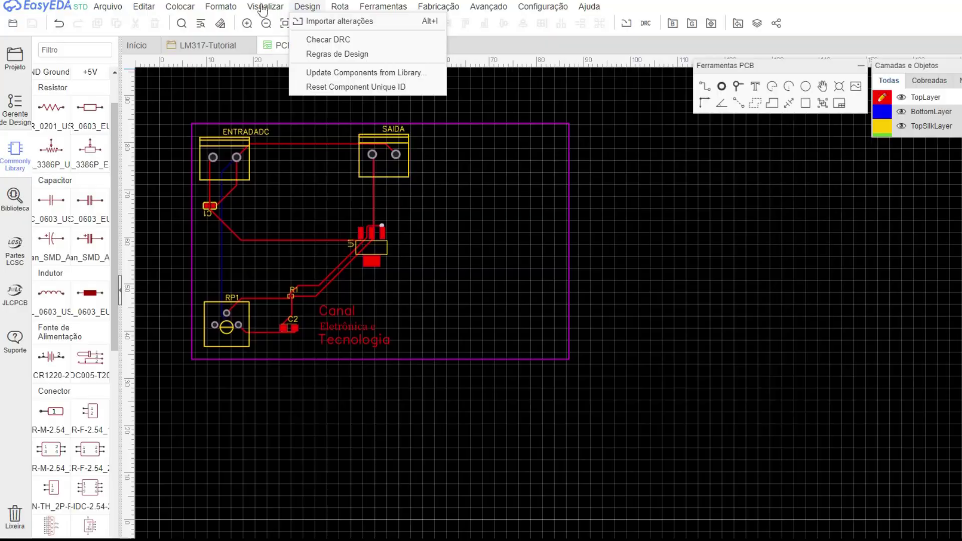
key("alt+3")
left_click_drag(546, 263, 506, 268)
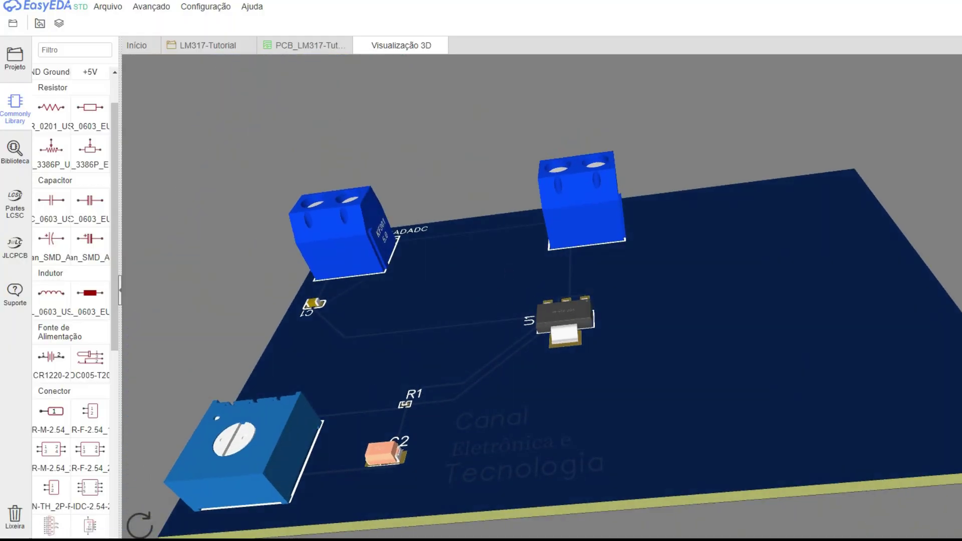
left_click_drag(434, 290, 330, 379)
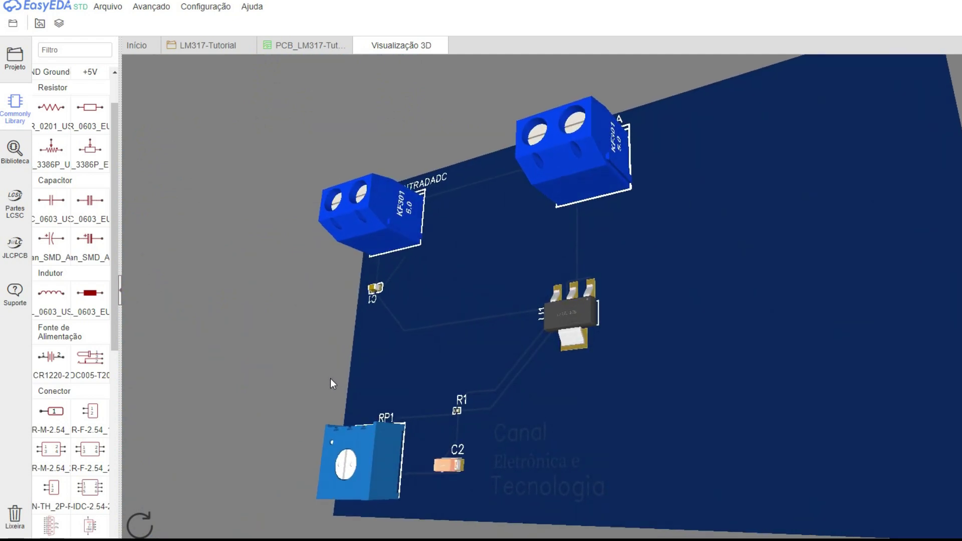